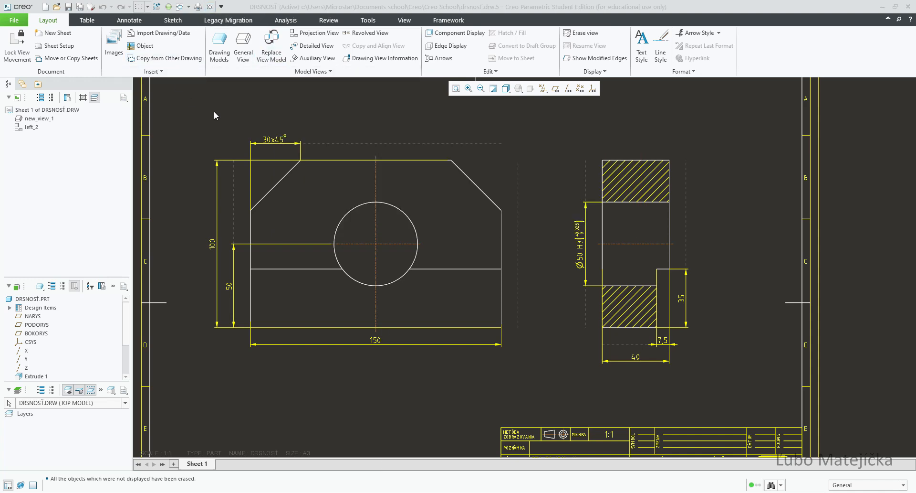
Start a symbol annotation and load drsnost.sym from the drsnost symbol folder.
{"action": "left_click", "coordinate": [139, 21]}
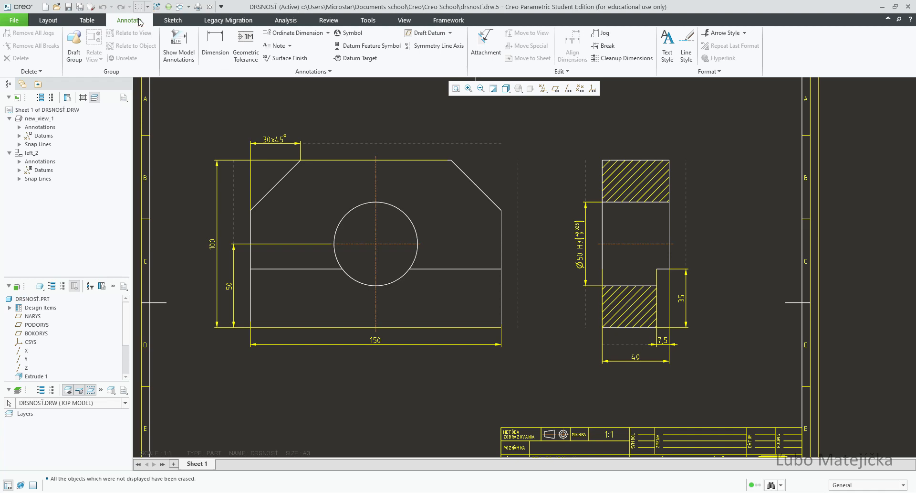
{"action": "left_click", "coordinate": [352, 34]}
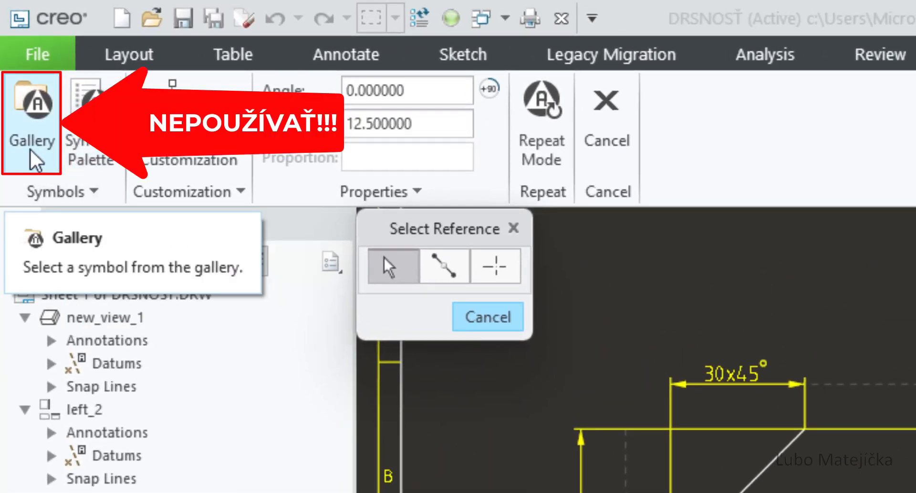
{"action": "left_click", "coordinate": [98, 192]}
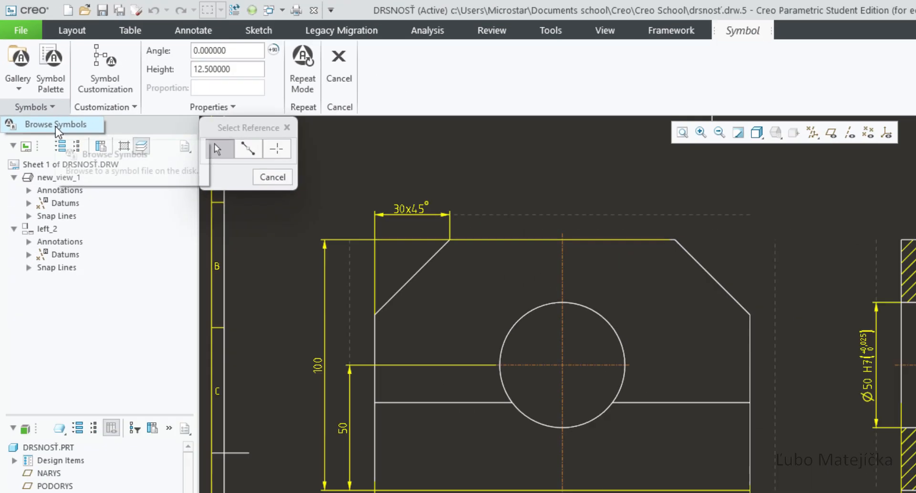
{"action": "left_click", "coordinate": [56, 128]}
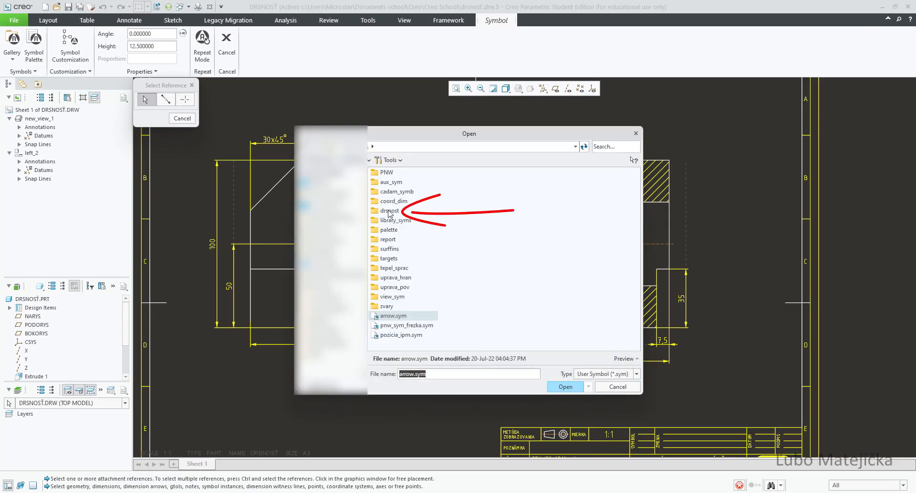
{"action": "double_click", "coordinate": [389, 211]}
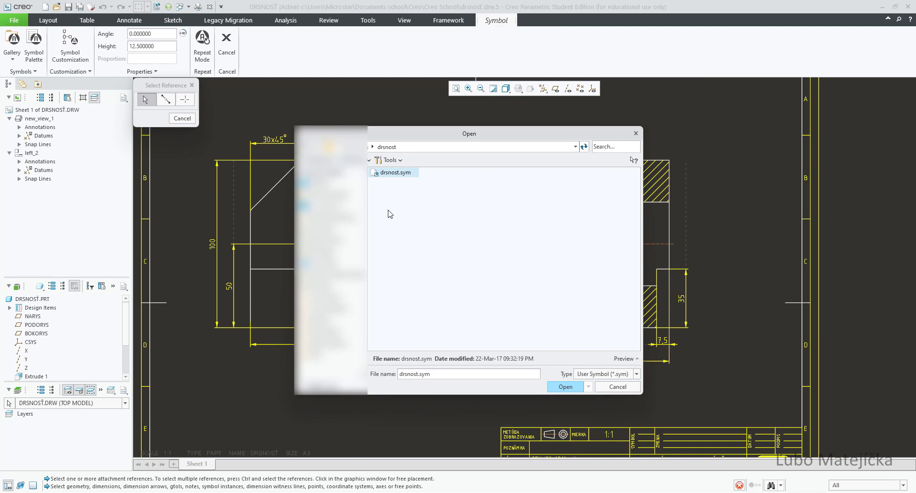
{"action": "double_click", "coordinate": [396, 172]}
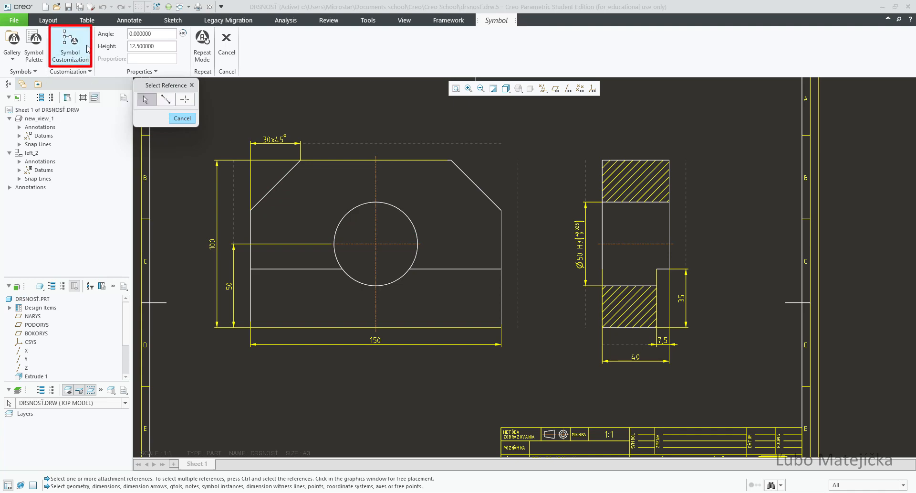
Choose the CELKOVA_OBECNA variant of the roughness symbol and place it freely just above the title block.
{"action": "left_click", "coordinate": [71, 49]}
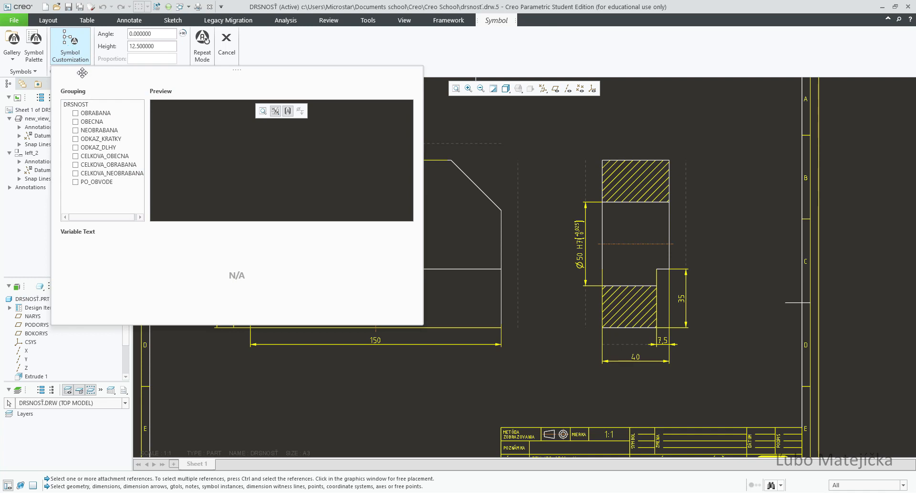
{"action": "left_click", "coordinate": [79, 158]}
{"action": "left_click", "coordinate": [77, 156]}
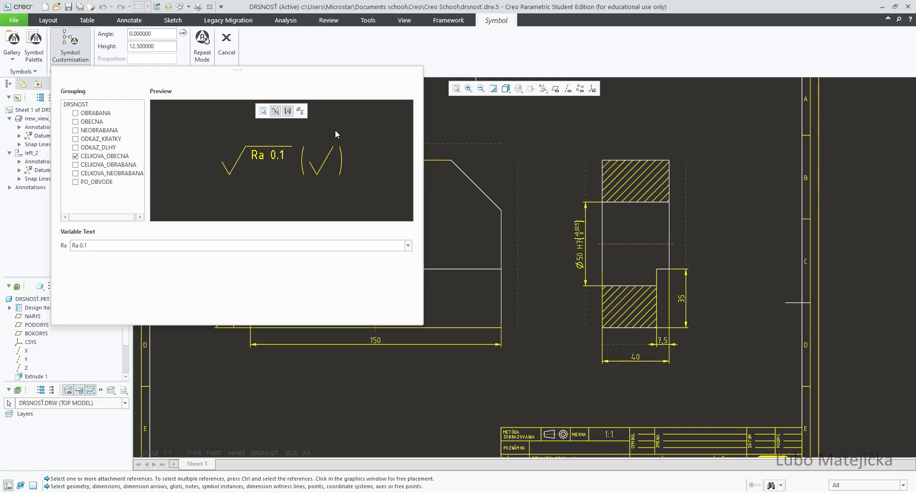
{"action": "scroll", "coordinate": [643, 366], "scroll_direction": "down", "scroll_amount": 1}
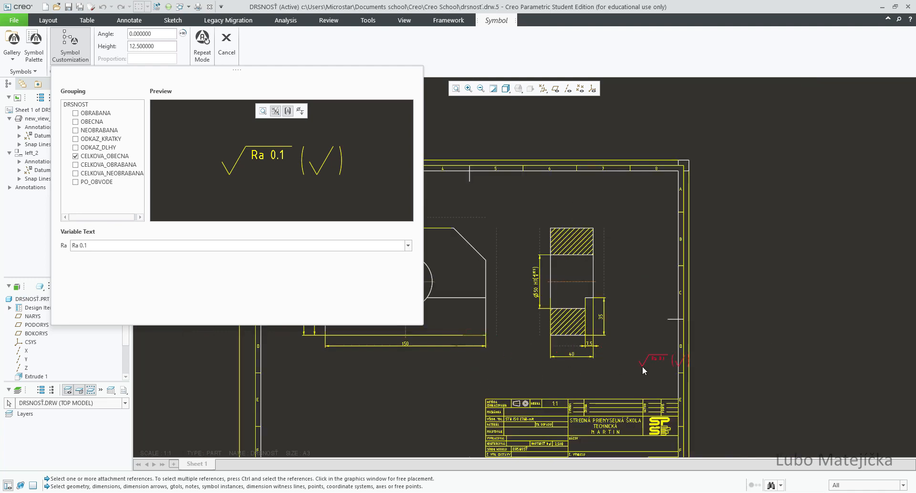
{"action": "scroll", "coordinate": [640, 366], "scroll_direction": "down", "scroll_amount": 1}
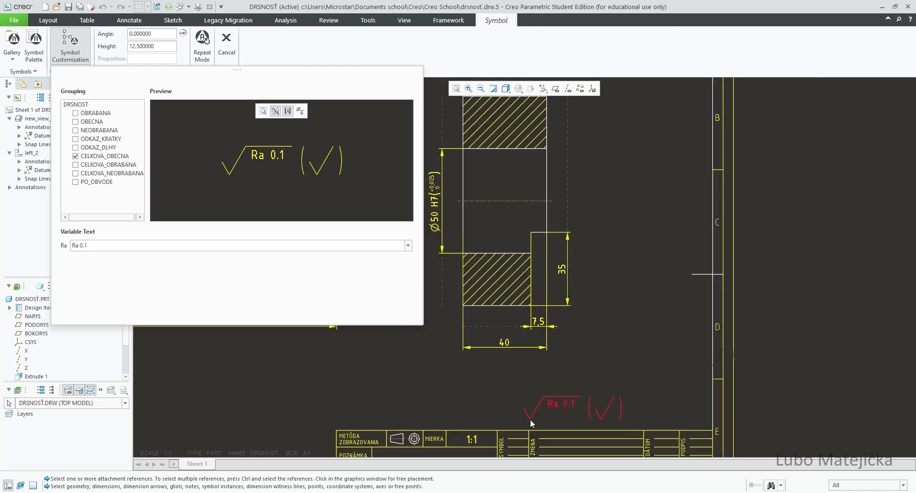
{"action": "left_click", "coordinate": [529, 420]}
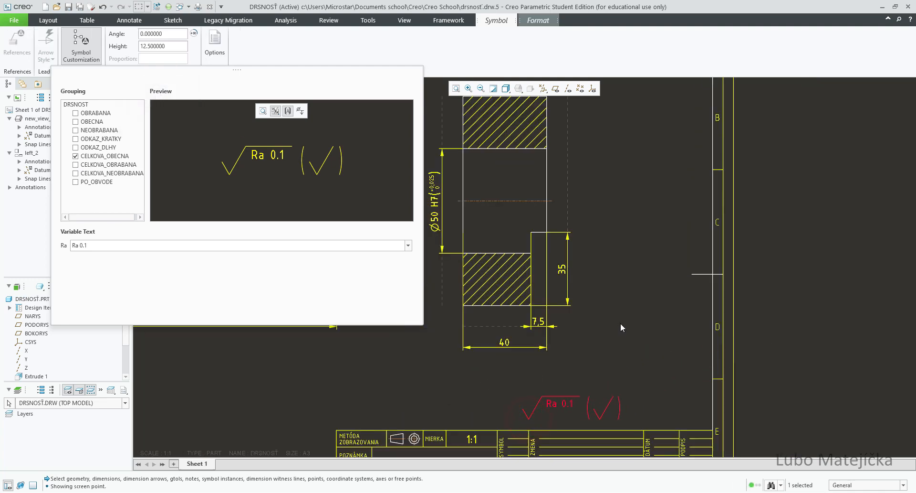
{"action": "middle_click", "coordinate": [613, 313]}
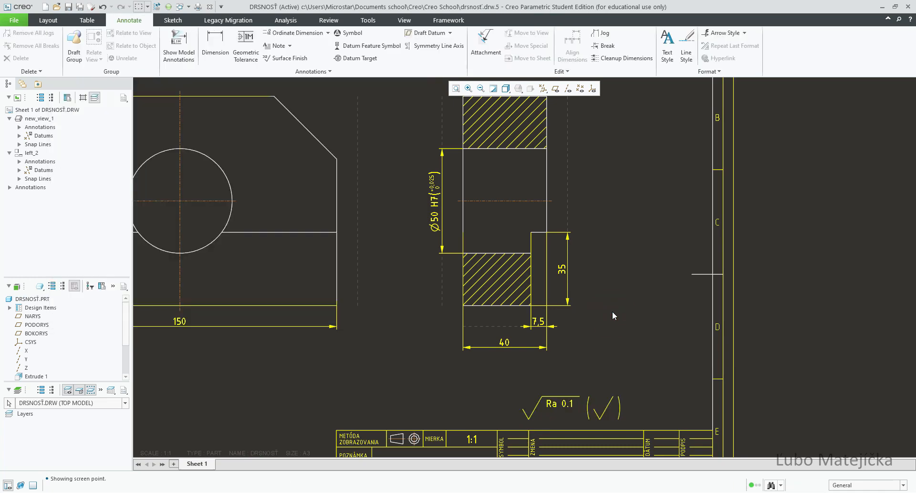
Change the overall roughness symbol above the title block to the CELKOVA_OBRABANA variant with value Ra 3.2.
{"action": "left_click", "coordinate": [567, 403]}
{"action": "left_click", "coordinate": [81, 48]}
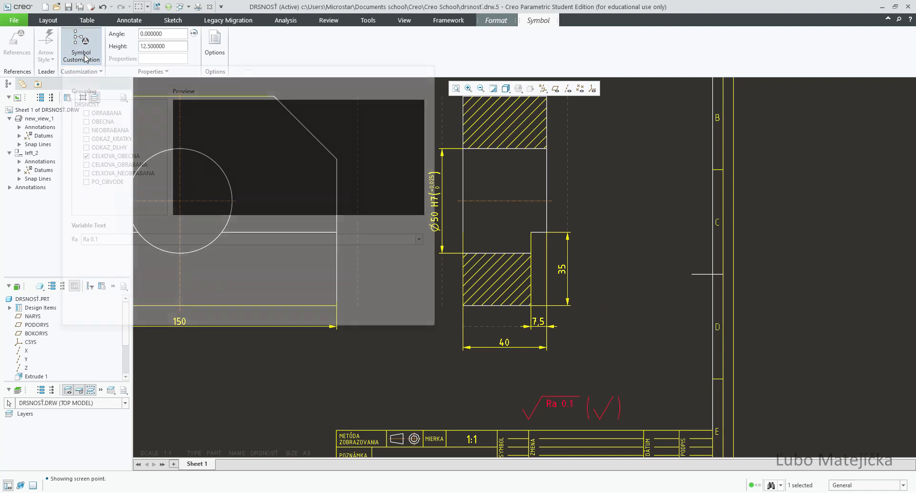
{"action": "left_click", "coordinate": [87, 164]}
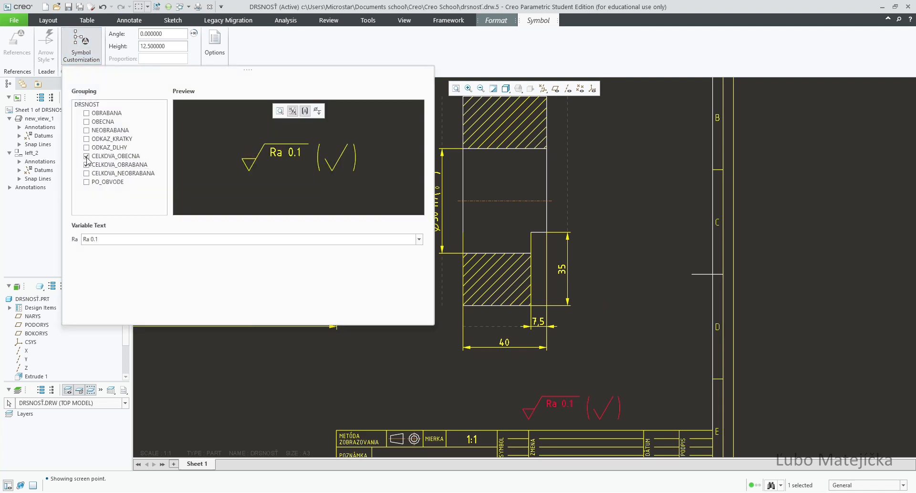
{"action": "left_click", "coordinate": [419, 238]}
{"action": "left_click", "coordinate": [143, 293]}
{"action": "middle_click", "coordinate": [643, 386]}
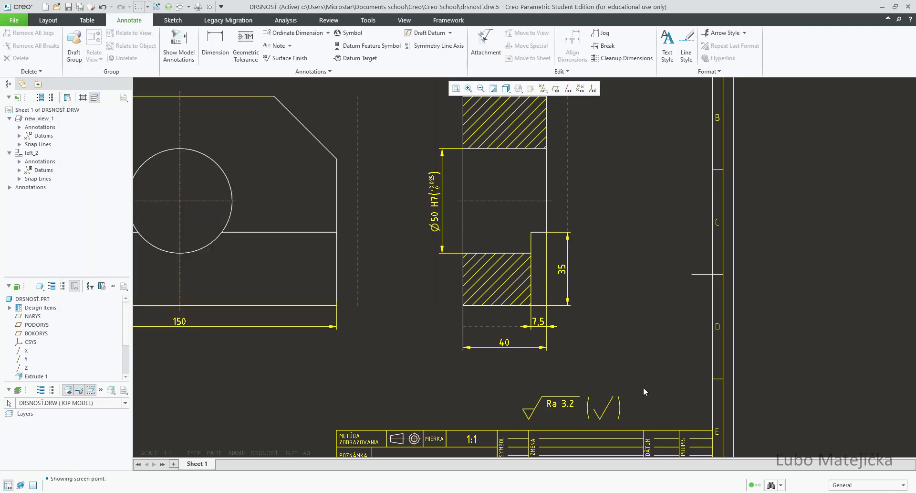
Start a new roughness symbol, replacing the CELKOVA_OBRABANA grouping with OBRABANA and setting its value to Ra 0.8.
{"action": "scroll", "coordinate": [643, 354], "scroll_direction": "up", "scroll_amount": 1}
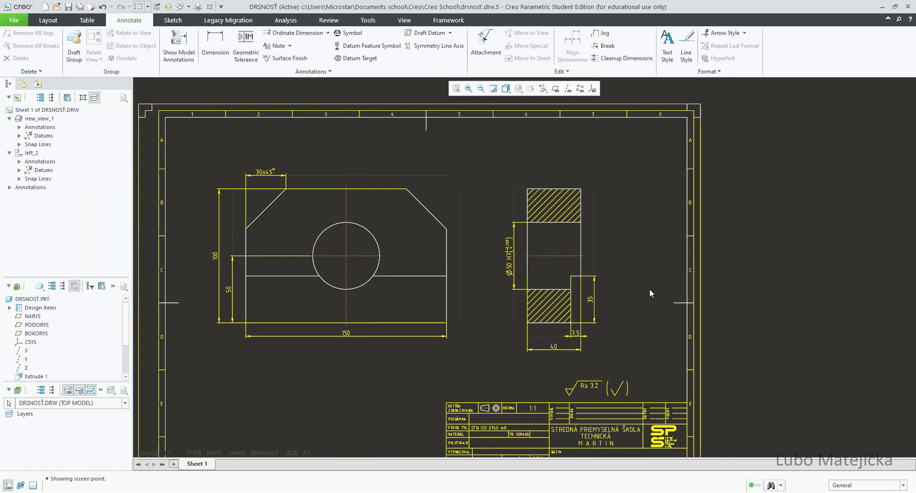
{"action": "scroll", "coordinate": [650, 284], "scroll_direction": "down", "scroll_amount": 1}
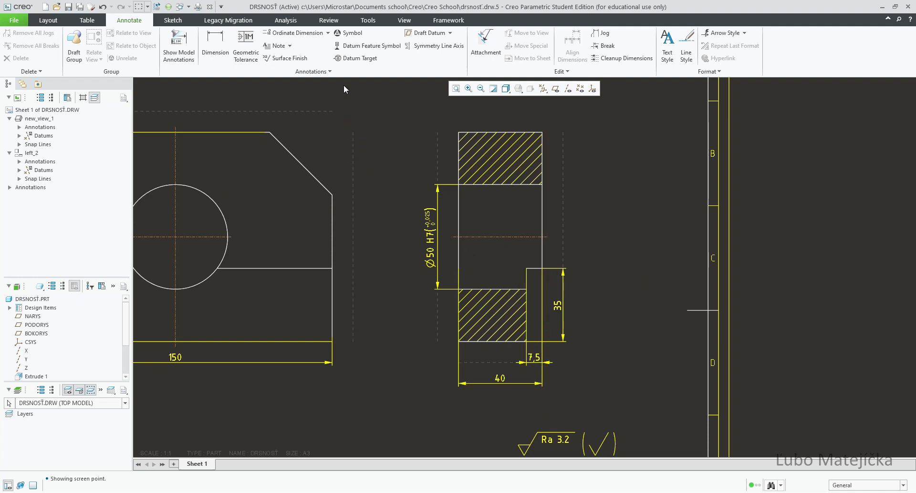
{"action": "left_click", "coordinate": [351, 33]}
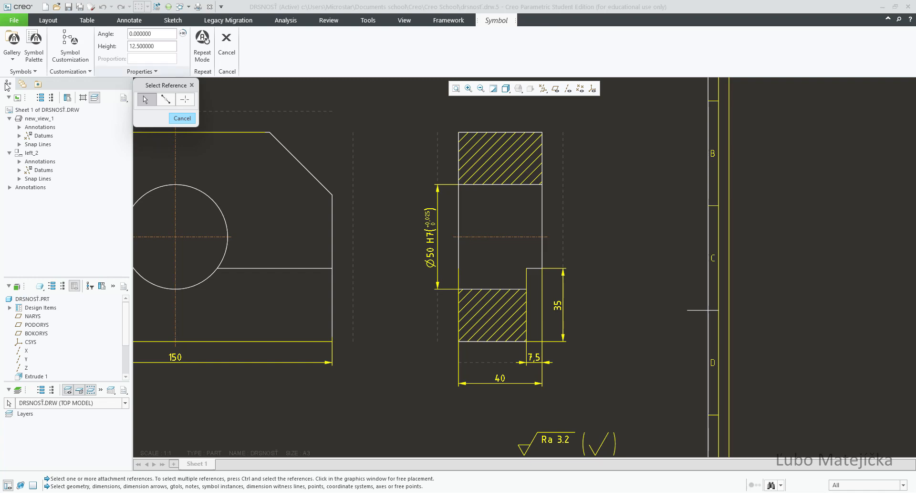
{"action": "left_click", "coordinate": [72, 57]}
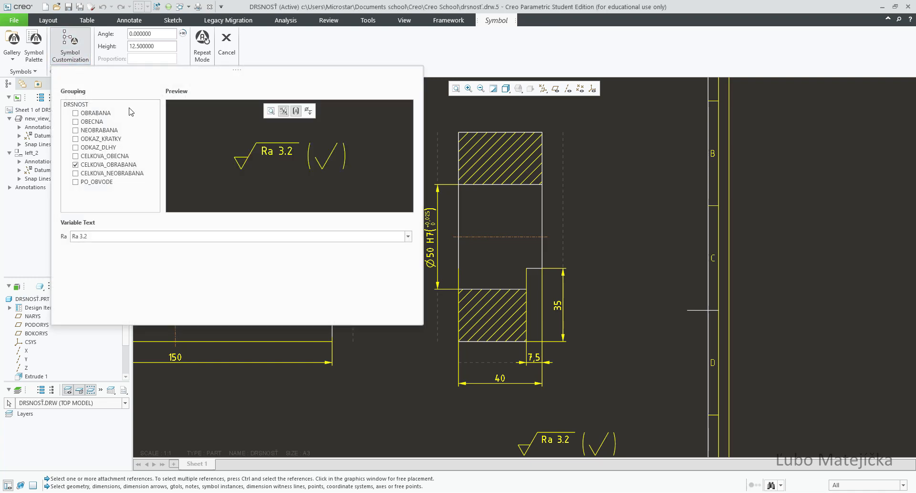
{"action": "left_click", "coordinate": [76, 164]}
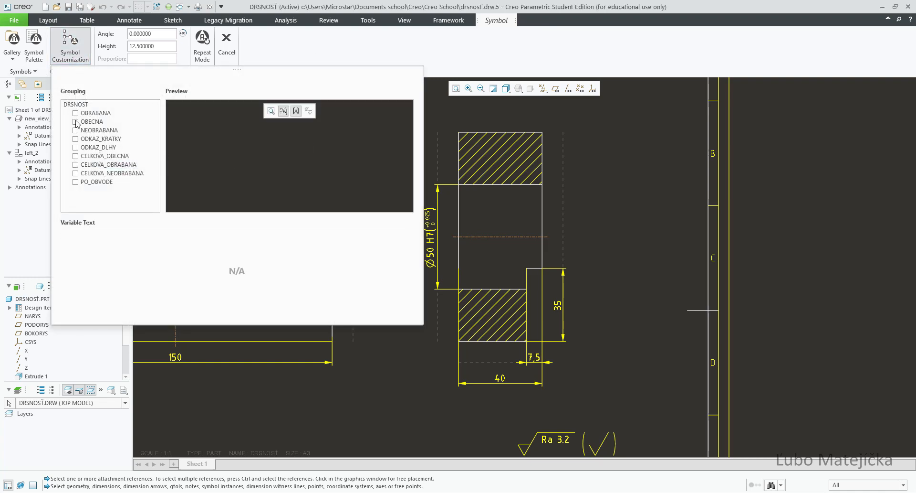
{"action": "left_click", "coordinate": [75, 114]}
{"action": "left_click", "coordinate": [75, 113]}
{"action": "left_click", "coordinate": [408, 235]}
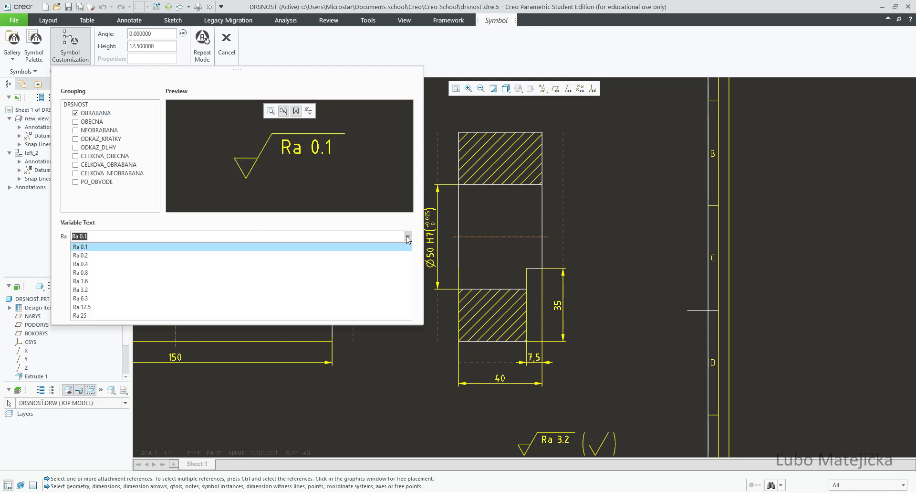
{"action": "left_click", "coordinate": [88, 272]}
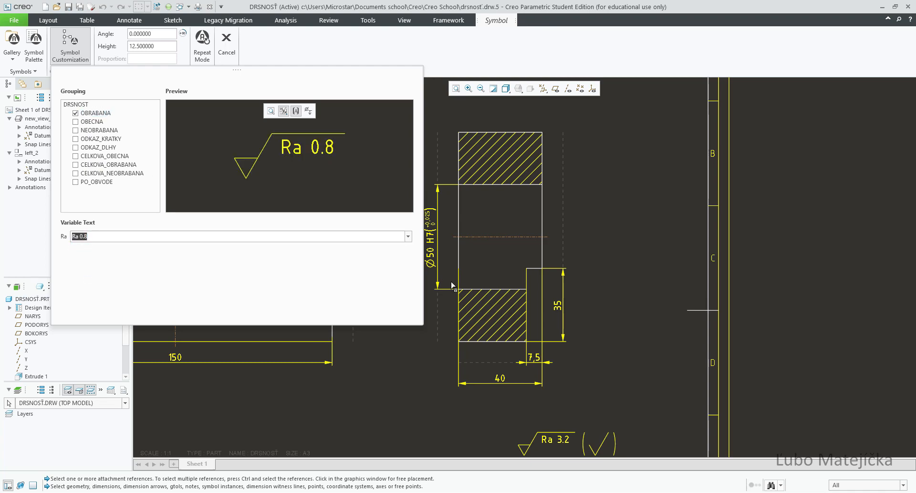
Place the Ra 0.8 symbol with On Entity attachment on the lower edge of the 50 H7 bore in the section view.
{"action": "scroll", "coordinate": [556, 272], "scroll_direction": "up", "scroll_amount": 2}
{"action": "middle_click_drag", "start_coordinate": [602, 262], "coordinate": [761, 241]}
{"action": "scroll", "coordinate": [528, 266], "scroll_direction": "up", "scroll_amount": 1}
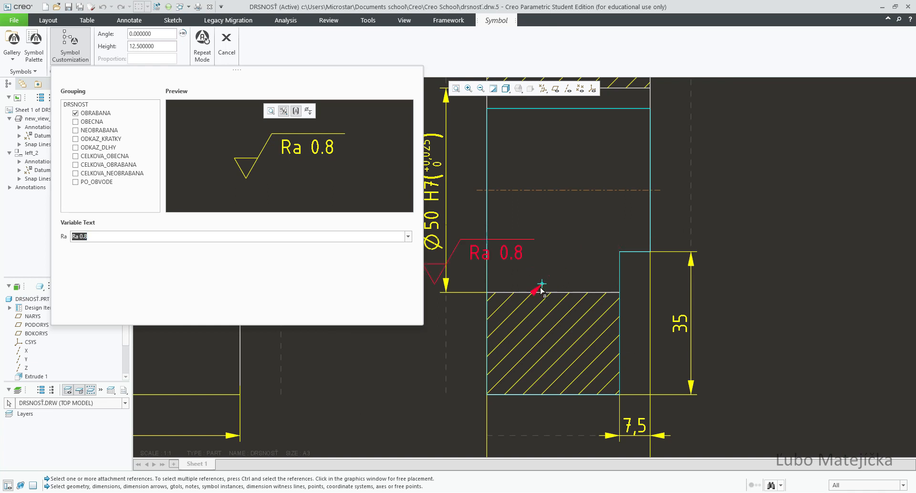
{"action": "right_click", "coordinate": [531, 248]}
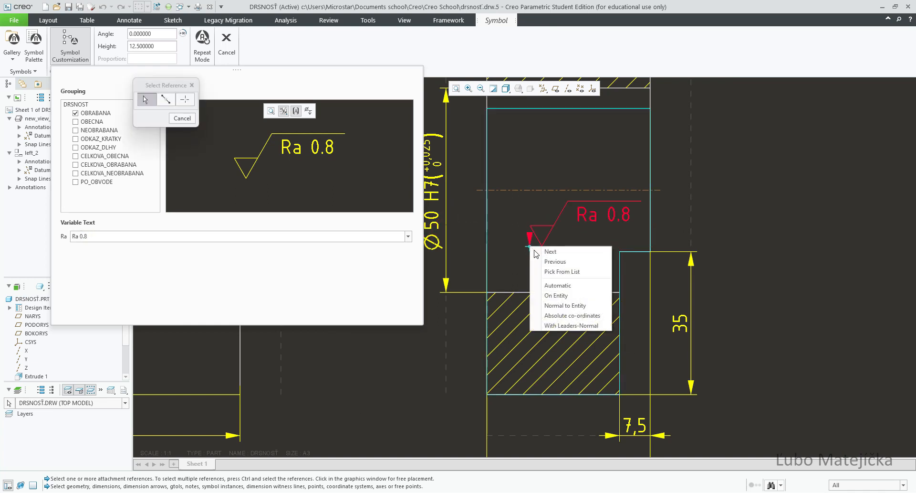
{"action": "left_click", "coordinate": [556, 295]}
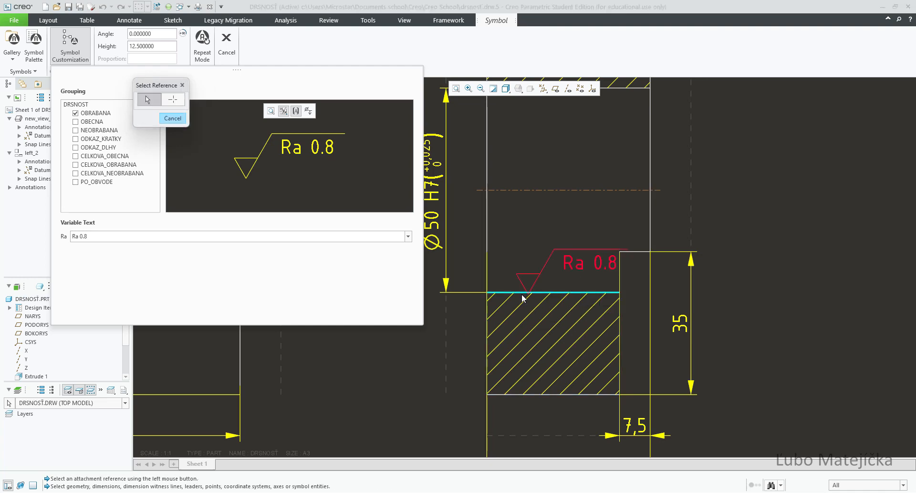
{"action": "left_click", "coordinate": [510, 292]}
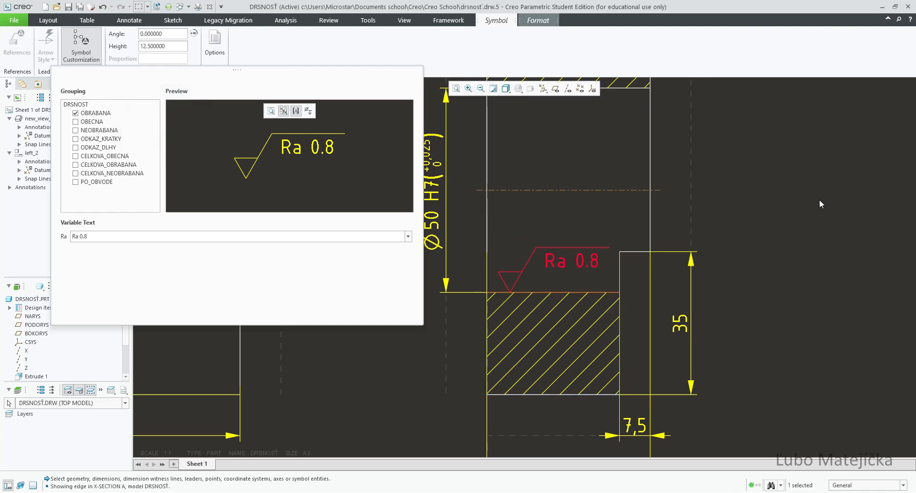
{"action": "middle_click", "coordinate": [740, 224]}
Move the sectioned side view slightly to the right on the sheet, away from the front view.
{"action": "scroll", "coordinate": [402, 242], "scroll_direction": "down", "scroll_amount": 3}
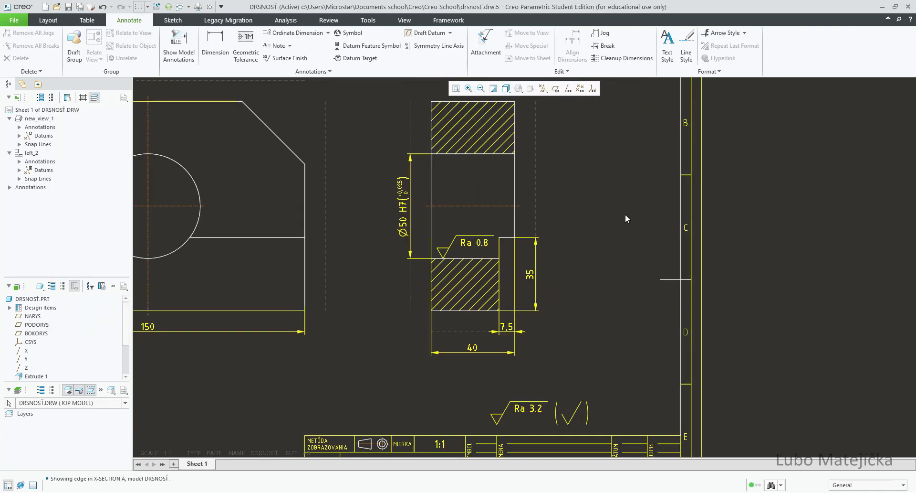
{"action": "left_click", "coordinate": [470, 189]}
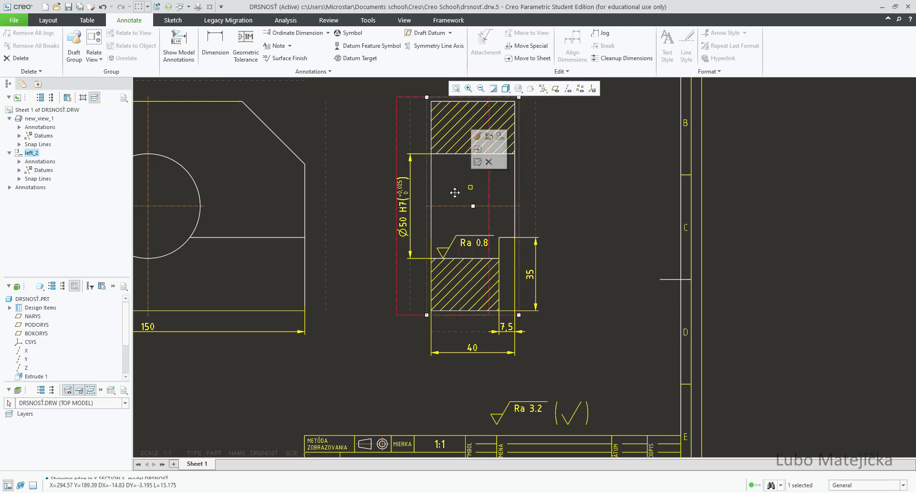
{"action": "mouse_move", "coordinate": [526, 190]}
{"action": "left_mouse_down"}
{"action": "mouse_move", "coordinate": [644, 195]}
{"action": "mouse_move", "coordinate": [461, 192]}
{"action": "left_mouse_up"}
{"action": "left_click", "coordinate": [614, 214]}
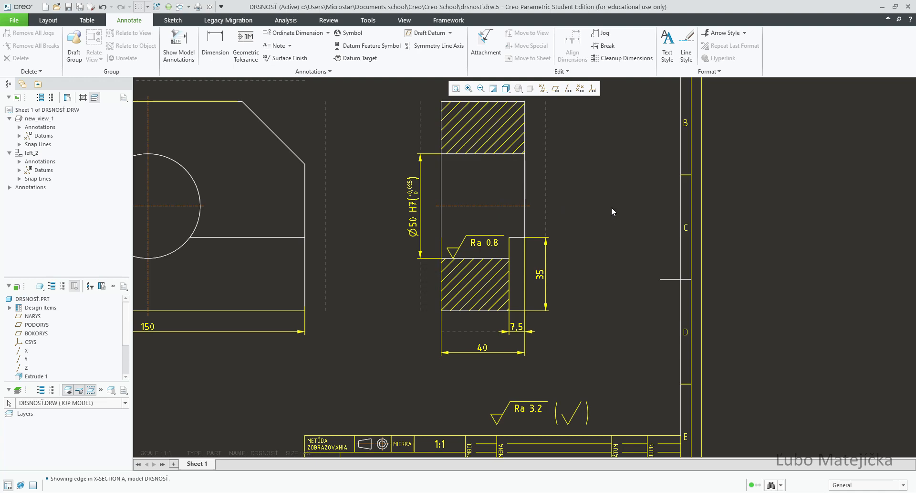
Start a new roughness symbol with the OBRABANA grouping and set its value to Ra 6.3.
{"action": "scroll", "coordinate": [497, 157], "scroll_direction": "down", "scroll_amount": 4}
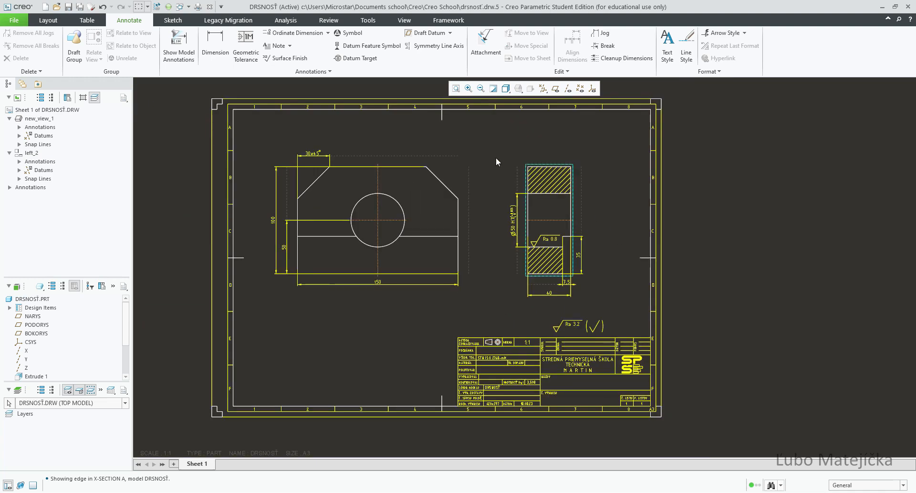
{"action": "scroll", "coordinate": [481, 140], "scroll_direction": "up", "scroll_amount": 3}
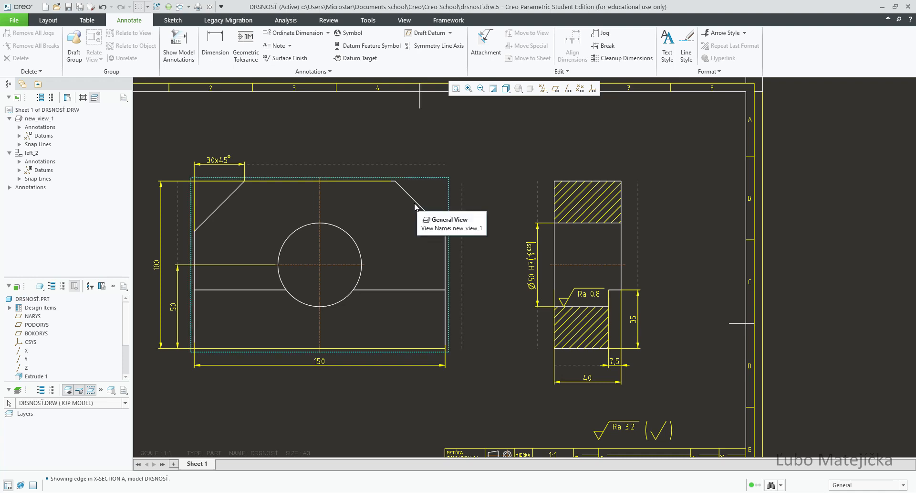
{"action": "left_click", "coordinate": [351, 33]}
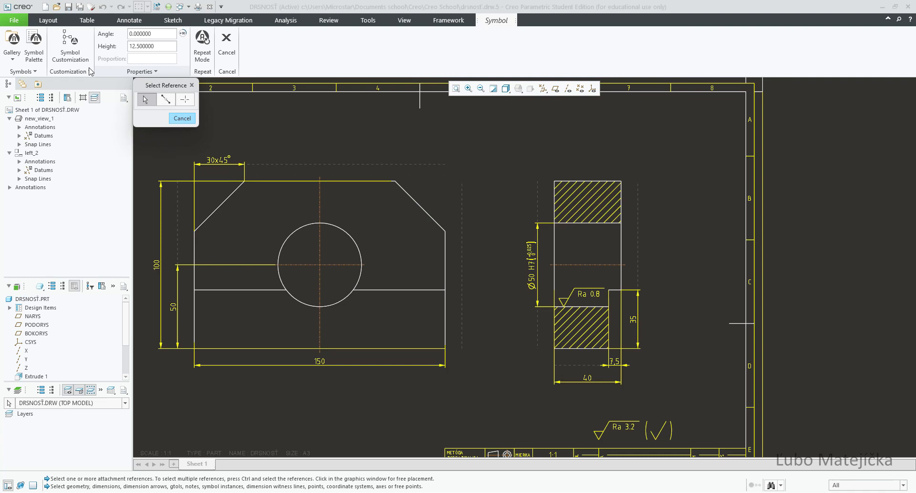
{"action": "left_click", "coordinate": [70, 46]}
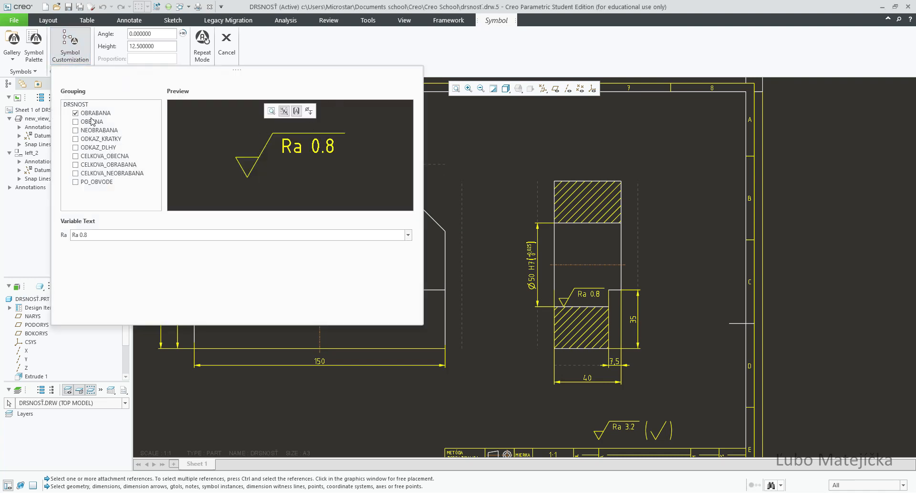
{"action": "left_click", "coordinate": [408, 235]}
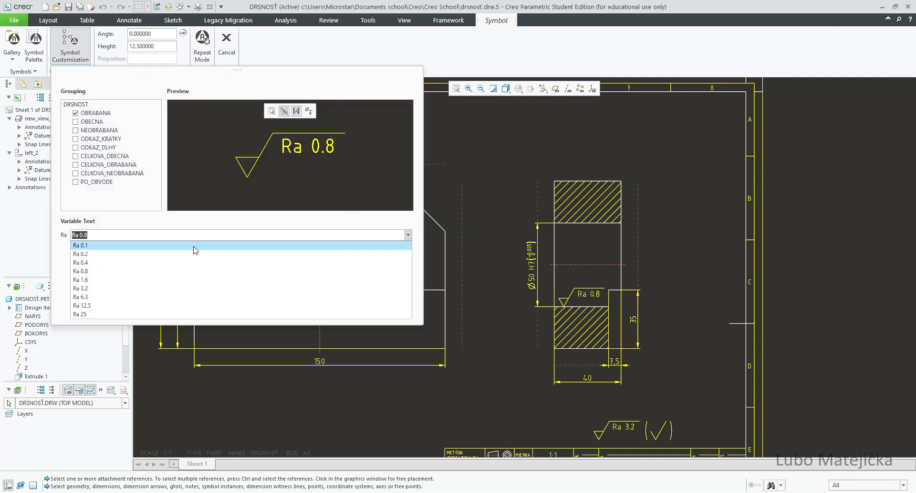
{"action": "left_click", "coordinate": [108, 297]}
Attach the Ra 6.3 symbol with a leader to the front view's upper-right chamfer edge, placing it outside the part beyond the corner.
{"action": "scroll", "coordinate": [656, 196], "scroll_direction": "down", "scroll_amount": 3}
{"action": "scroll", "coordinate": [522, 177], "scroll_direction": "up", "scroll_amount": 3}
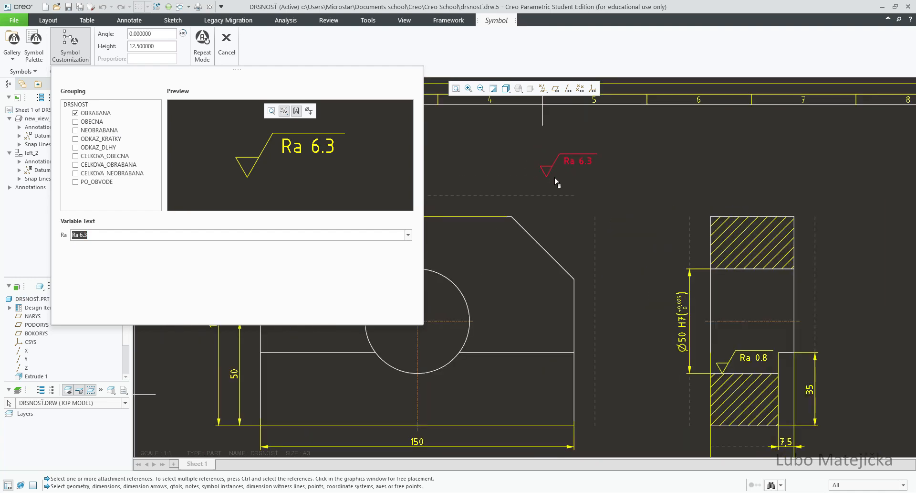
{"action": "left_click", "coordinate": [538, 244]}
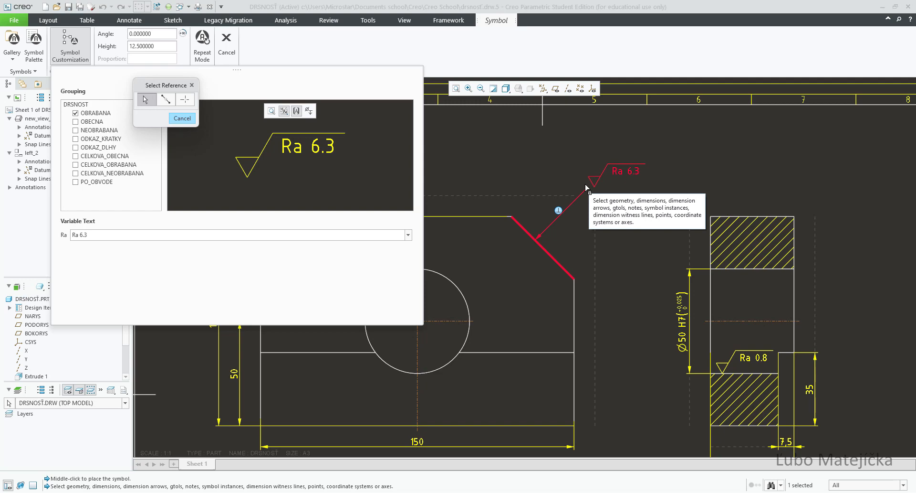
{"action": "middle_click", "coordinate": [587, 188]}
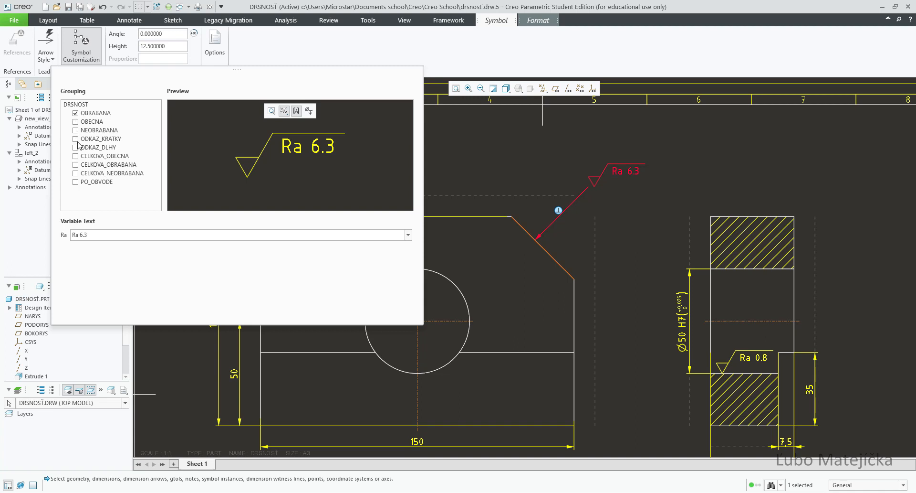
Add the PO_OBVODE and ODKAZ_KRATKY groupings to the Ra 6.3 symbol and finish editing it.
{"action": "left_click", "coordinate": [75, 182]}
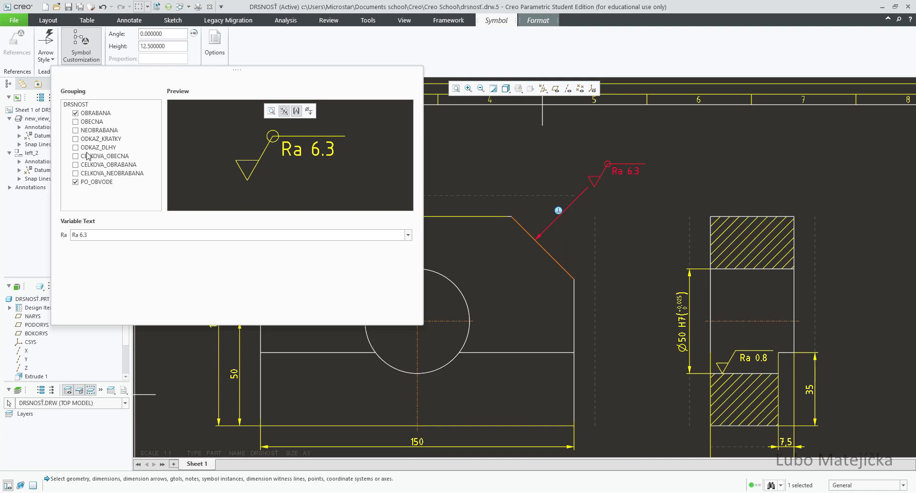
{"action": "left_click", "coordinate": [76, 139]}
{"action": "left_click", "coordinate": [645, 216]}
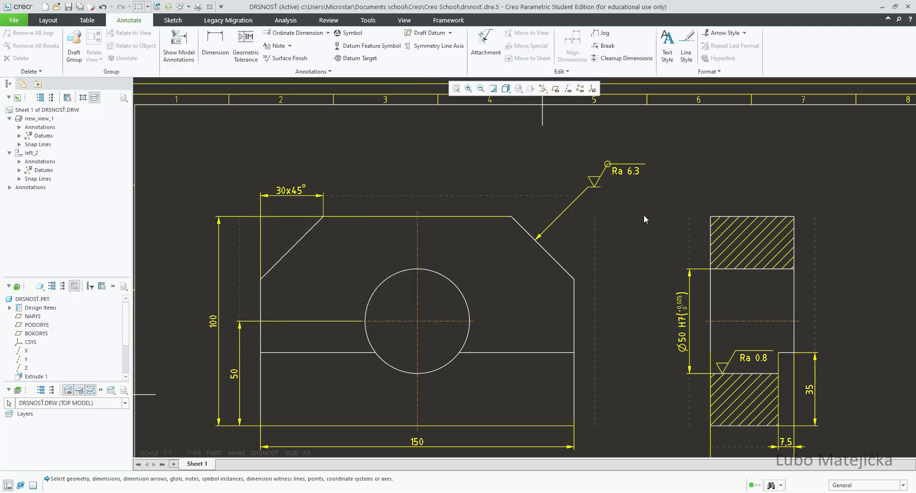
Slide the Ra 6.3 symbol's leader past the upper end of the chamfer onto the edge's extension line.
{"action": "scroll", "coordinate": [379, 198], "scroll_direction": "up", "scroll_amount": 2}
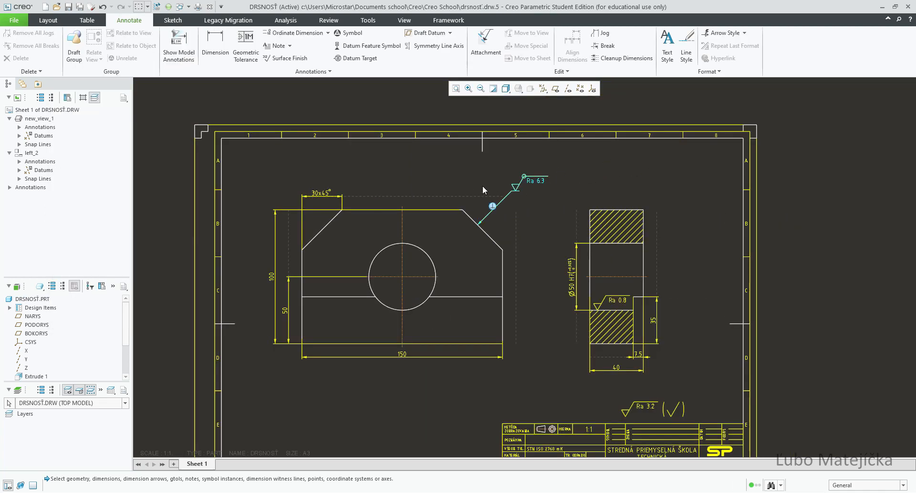
{"action": "scroll", "coordinate": [484, 186], "scroll_direction": "down", "scroll_amount": 2}
{"action": "left_click", "coordinate": [532, 209]}
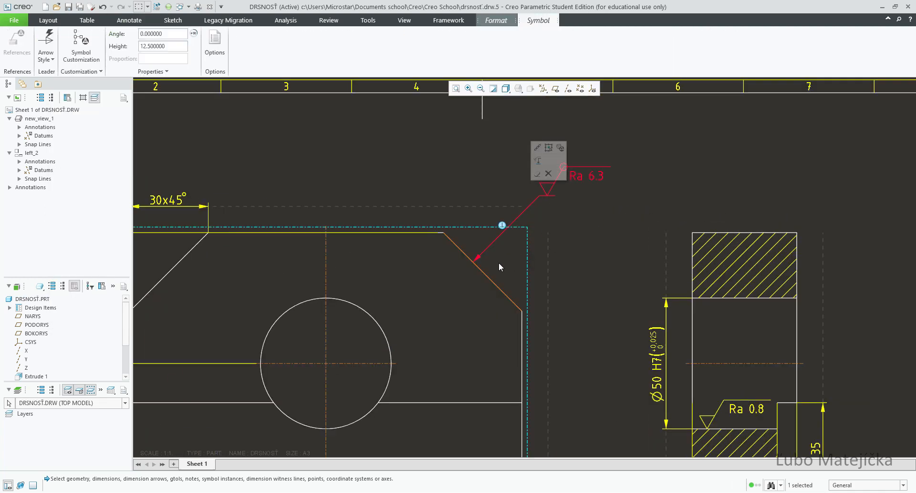
{"action": "left_click_drag", "start_coordinate": [502, 222], "coordinate": [376, 162]}
{"action": "scroll", "coordinate": [439, 250], "scroll_direction": "up", "scroll_amount": 2}
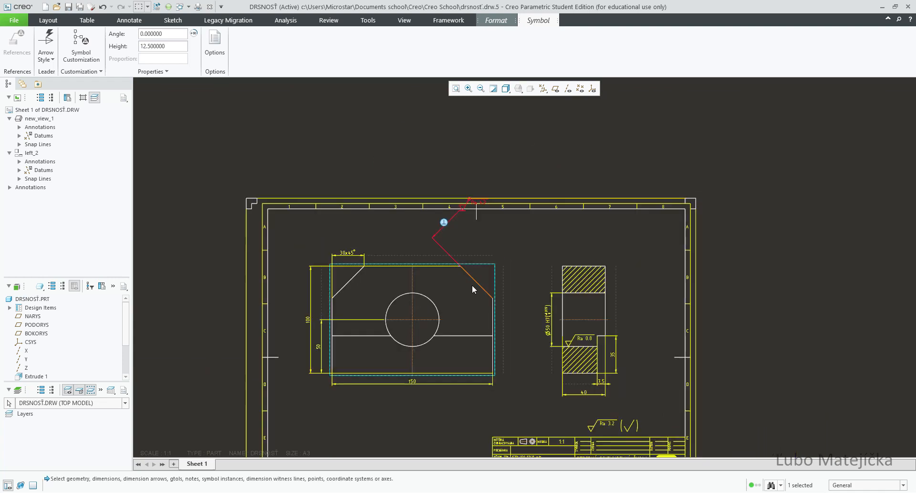
{"action": "scroll", "coordinate": [473, 227], "scroll_direction": "down", "scroll_amount": 2}
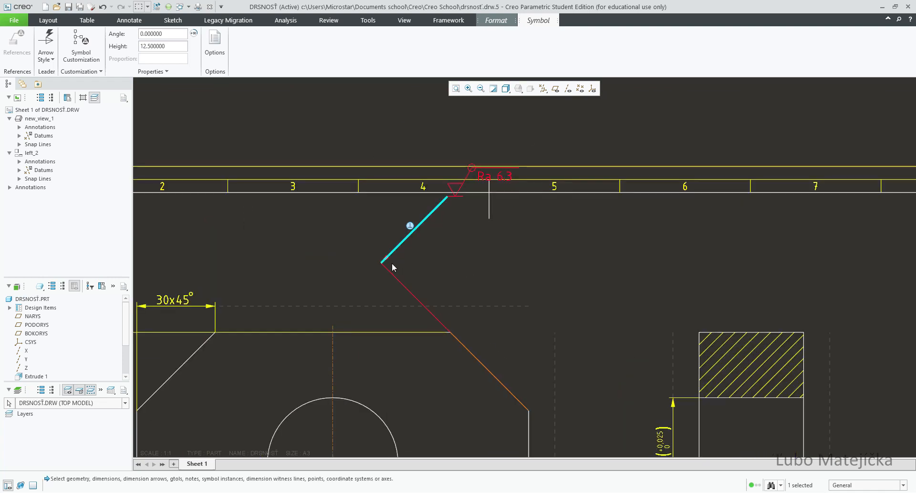
Move the Ra 6.3 symbol and its leader back so the arrow touches the chamfer edge near its middle.
{"action": "left_click_drag", "start_coordinate": [392, 272], "coordinate": [442, 320]}
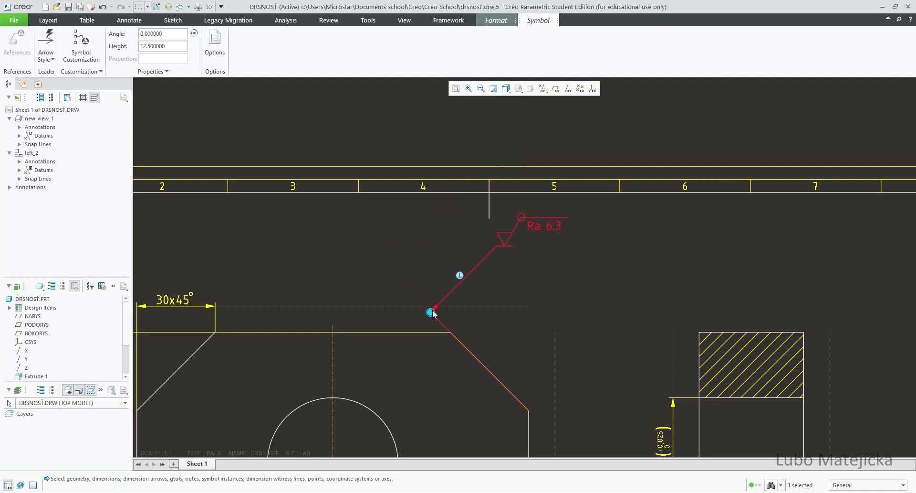
{"action": "scroll", "coordinate": [396, 283], "scroll_direction": "up", "scroll_amount": 2}
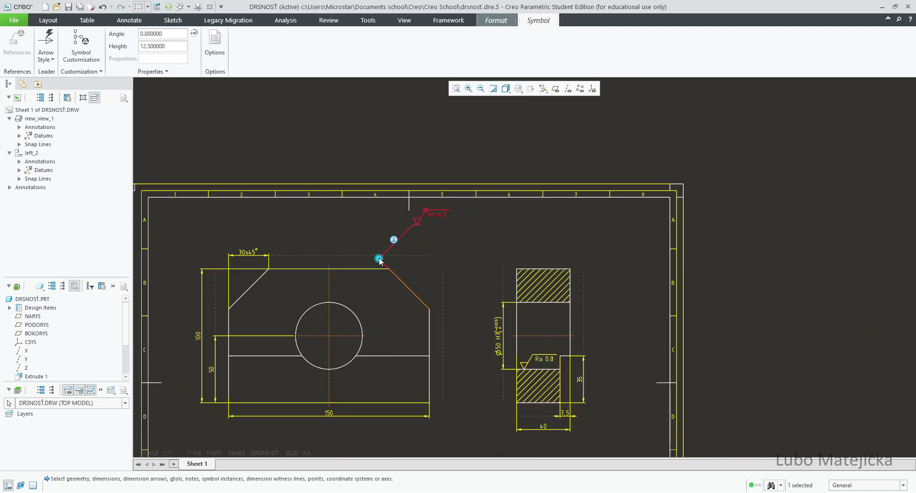
{"action": "left_click_drag", "start_coordinate": [381, 258], "coordinate": [407, 292]}
{"action": "left_click_drag", "start_coordinate": [426, 210], "coordinate": [453, 237]}
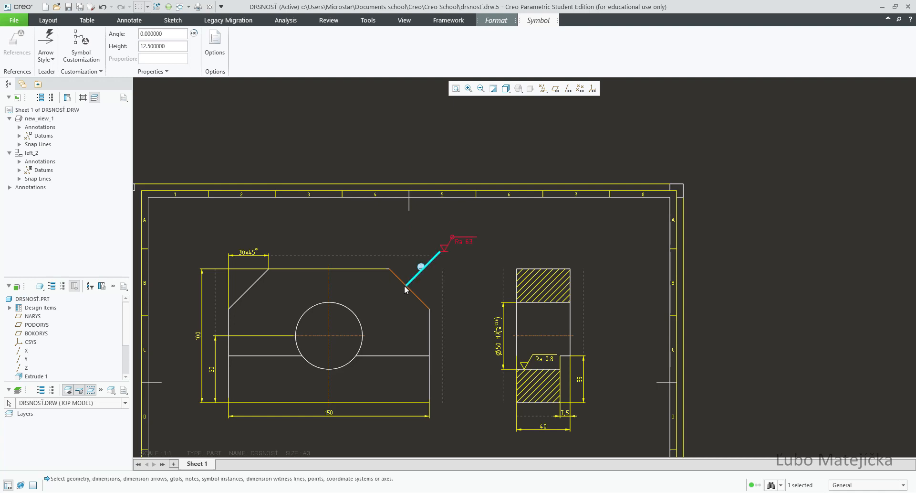
{"action": "left_click", "coordinate": [535, 233]}
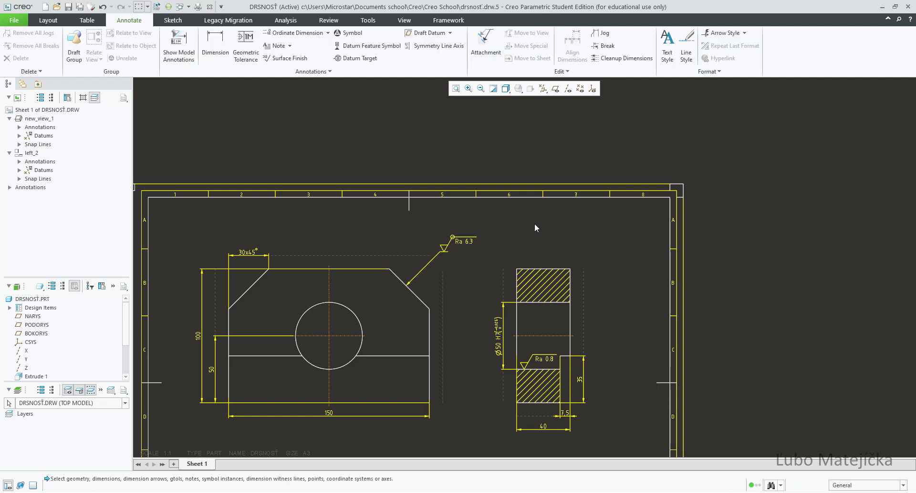
Start a new roughness symbol at a 90° angle, using only the NEOBRABANA grouping instead of OBRABANA, ODKAZ_KRATKY and PO_OBVODE.
{"action": "scroll", "coordinate": [603, 283], "scroll_direction": "down", "scroll_amount": 4}
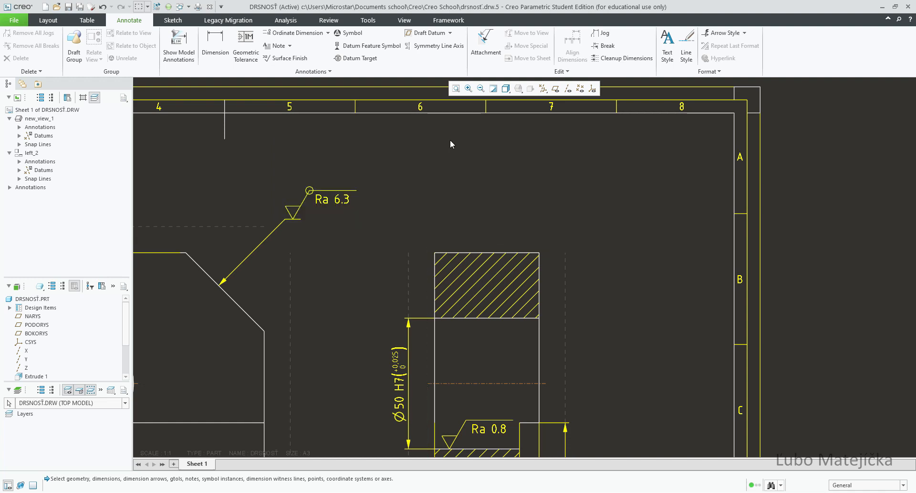
{"action": "left_click", "coordinate": [349, 33]}
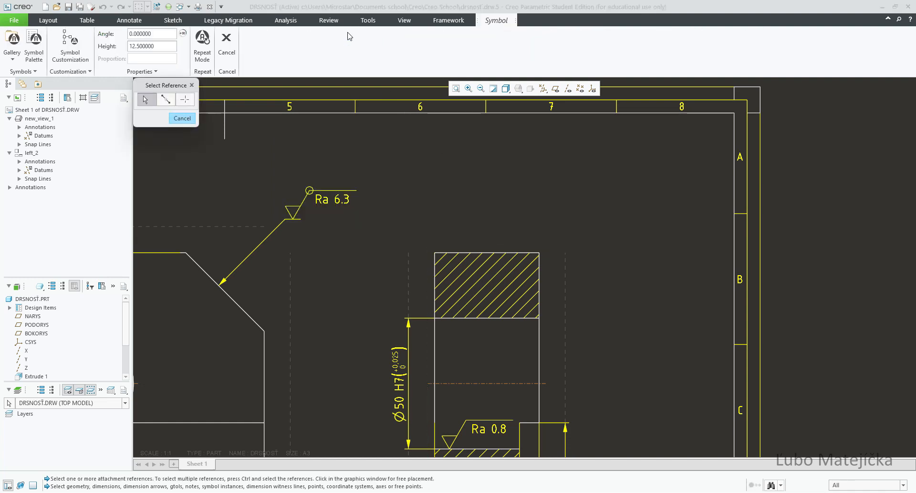
{"action": "left_click", "coordinate": [182, 34]}
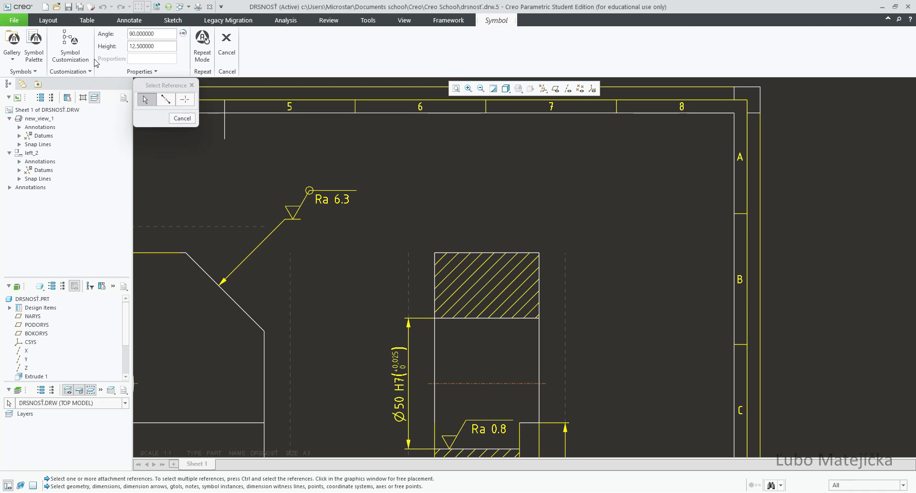
{"action": "left_click", "coordinate": [71, 45]}
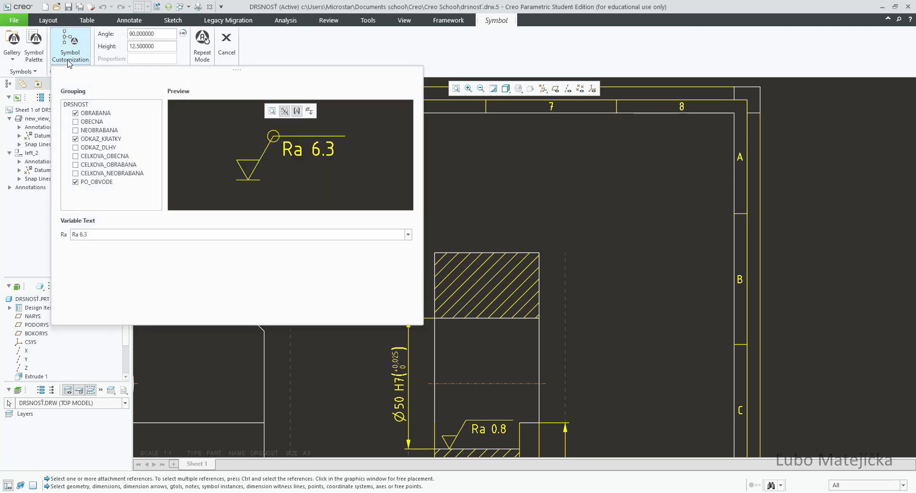
{"action": "left_click", "coordinate": [75, 138]}
{"action": "left_click", "coordinate": [76, 182]}
{"action": "left_click", "coordinate": [75, 182]}
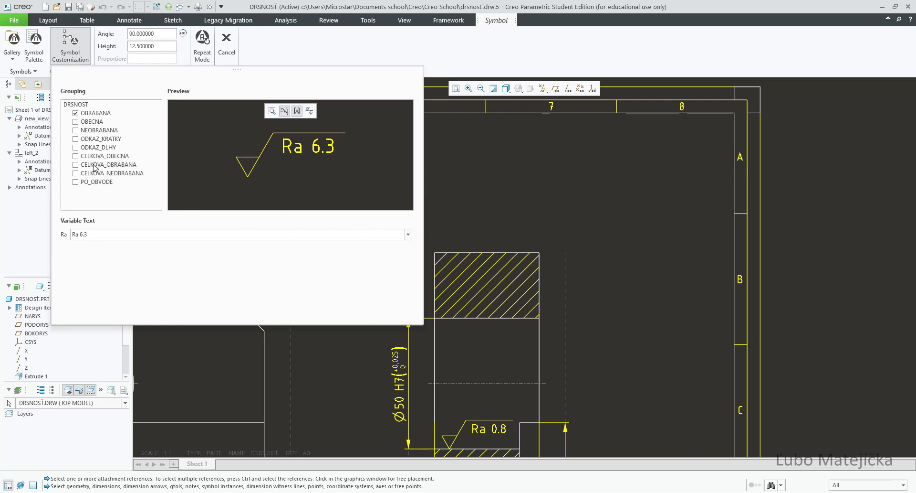
{"action": "left_click", "coordinate": [75, 113]}
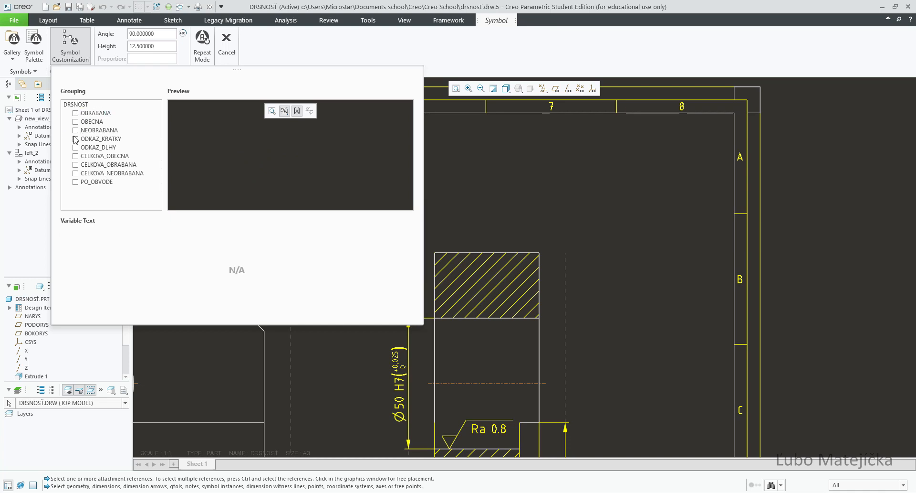
{"action": "left_click", "coordinate": [76, 130]}
Place the rotated NEOBRABANA symbol with On Entity attachment on the left edge of the upper hatched area in the section view.
{"action": "left_click", "coordinate": [408, 235]}
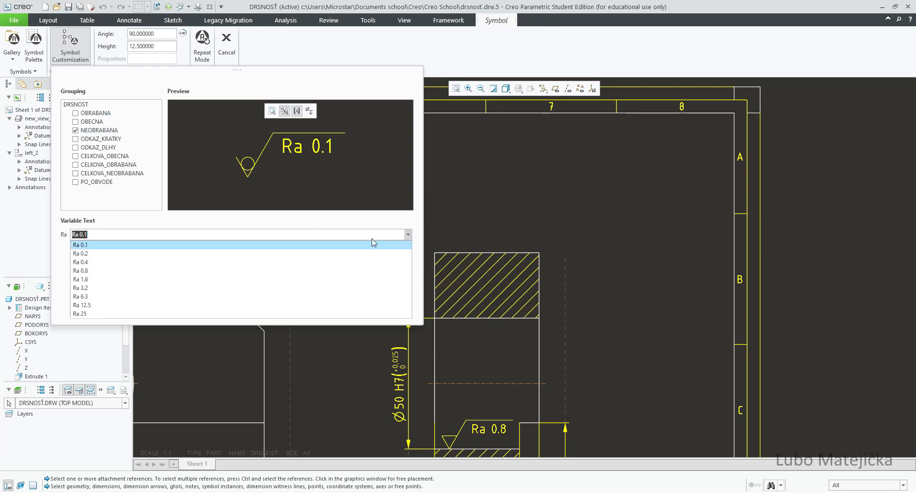
{"action": "left_click", "coordinate": [97, 321]}
{"action": "scroll", "coordinate": [671, 239], "scroll_direction": "up", "scroll_amount": 3}
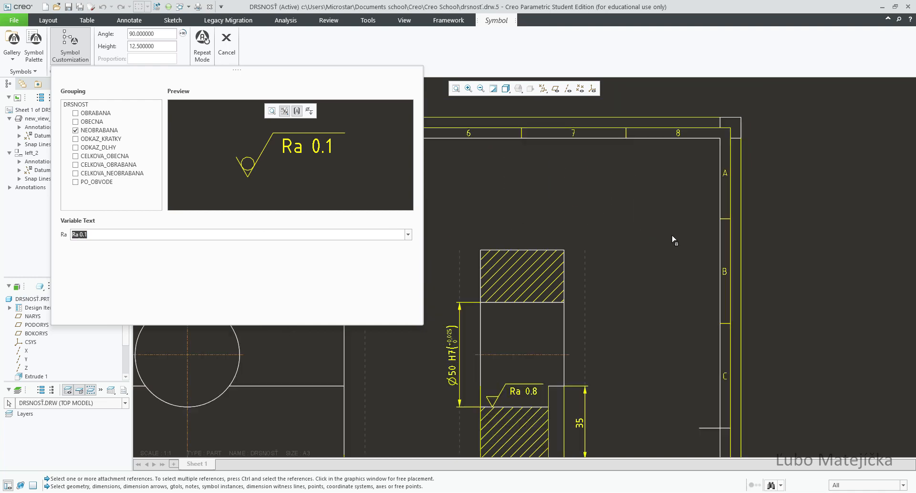
{"action": "scroll", "coordinate": [567, 217], "scroll_direction": "down", "scroll_amount": 4}
{"action": "right_click", "coordinate": [528, 241]}
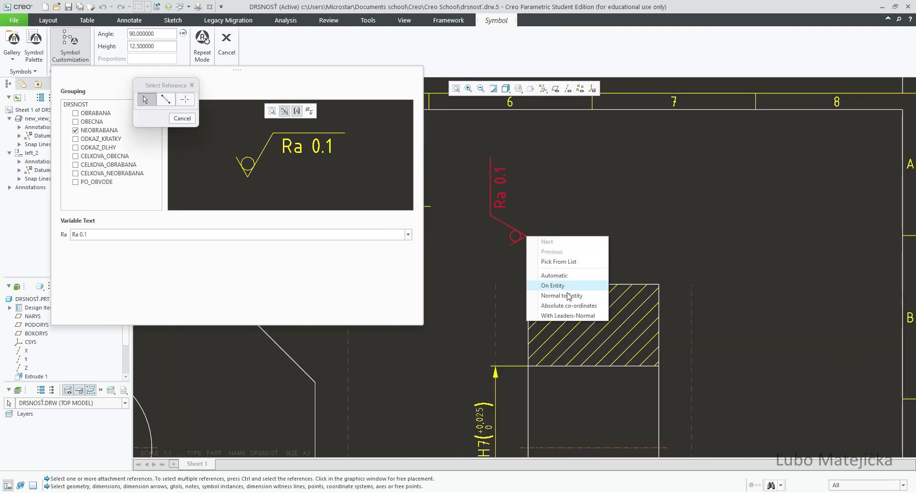
{"action": "left_click", "coordinate": [553, 285]}
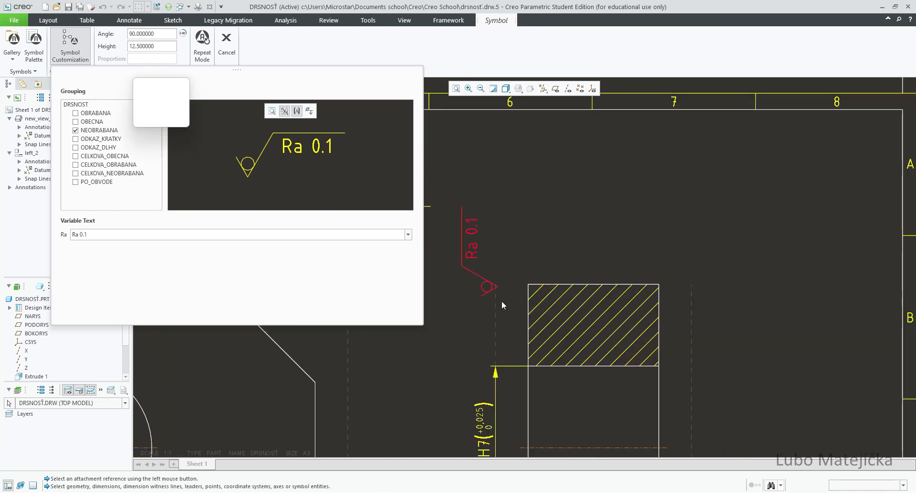
{"action": "left_click", "coordinate": [529, 325]}
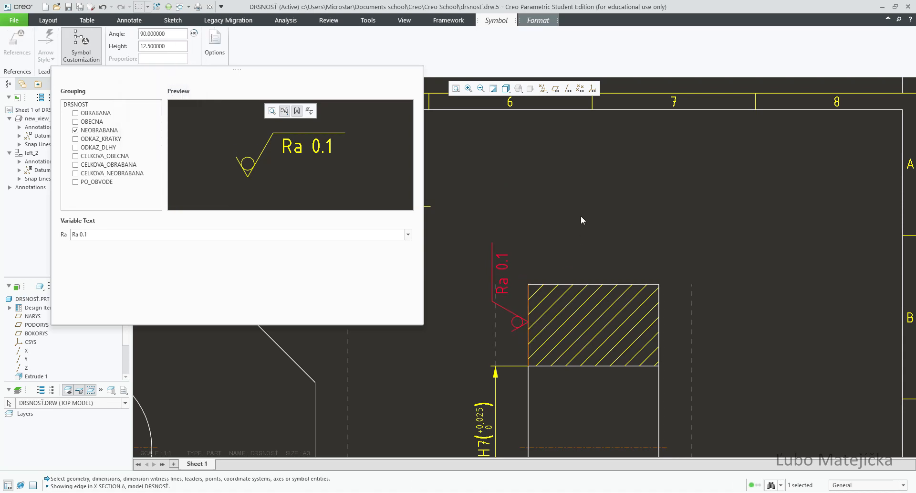
Set the value of the placed NEOBRABANA symbol to Ra 25 and finish editing it.
{"action": "left_click", "coordinate": [408, 234]}
{"action": "left_click", "coordinate": [93, 315]}
{"action": "middle_click", "coordinate": [616, 205]}
{"action": "scroll", "coordinate": [362, 151], "scroll_direction": "up", "scroll_amount": 3}
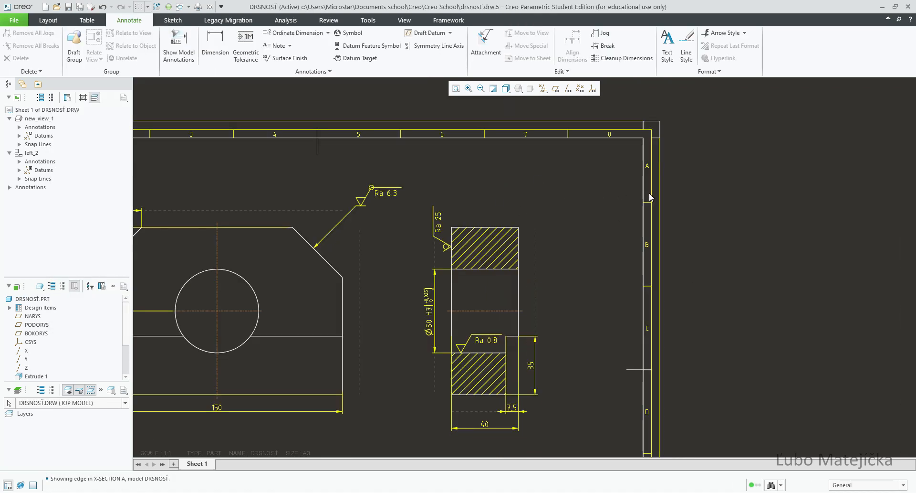
Slide the Ra 25 symbol slightly upward along the section view's left edge.
{"action": "scroll", "coordinate": [430, 165], "scroll_direction": "down", "scroll_amount": 3}
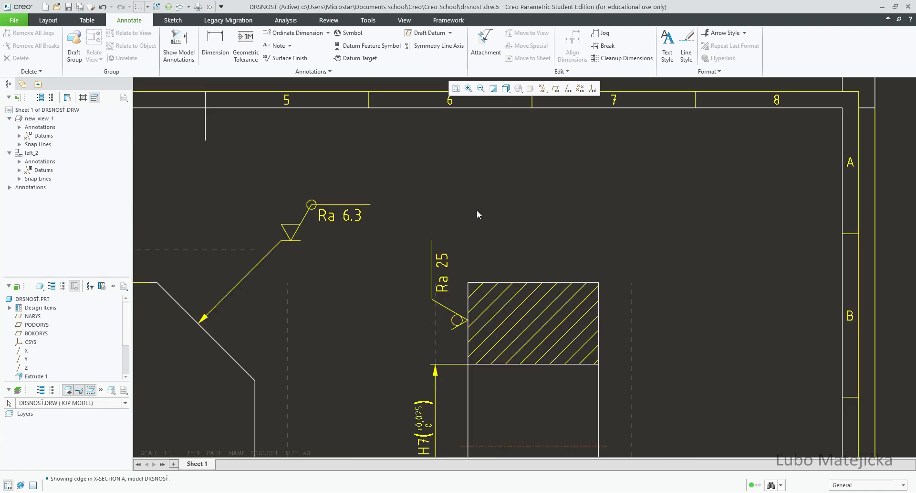
{"action": "left_click", "coordinate": [446, 294]}
{"action": "mouse_move", "coordinate": [441, 289]}
{"action": "left_mouse_down"}
{"action": "mouse_move", "coordinate": [435, 198]}
{"action": "mouse_move", "coordinate": [454, 321]}
{"action": "mouse_move", "coordinate": [455, 312]}
{"action": "left_mouse_up"}
{"action": "left_click", "coordinate": [538, 199]}
{"action": "scroll", "coordinate": [602, 193], "scroll_direction": "up", "scroll_amount": 3}
{"action": "scroll", "coordinate": [603, 198], "scroll_direction": "up", "scroll_amount": 2}
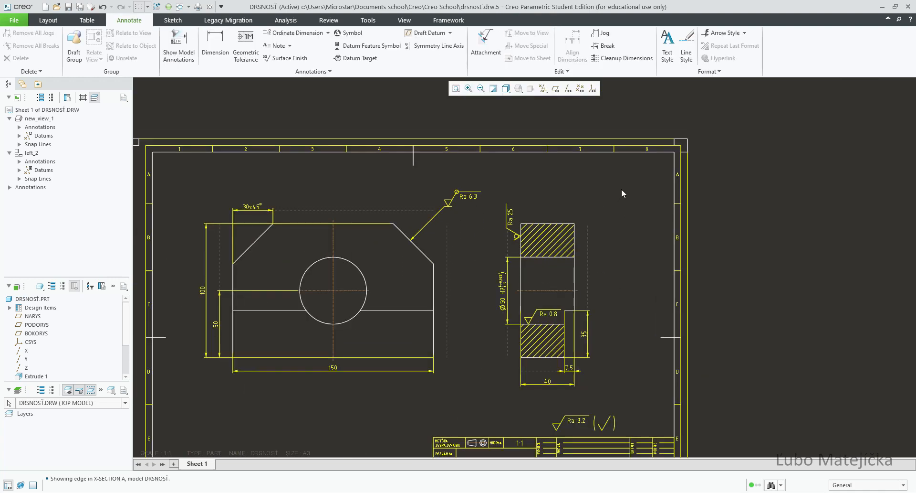
Start another roughness symbol at the 90° angle, using only the OBRABANA grouping instead of NEOBRABANA, with the value Ra 0.8.
{"action": "scroll", "coordinate": [601, 224], "scroll_direction": "up", "scroll_amount": 1}
{"action": "scroll", "coordinate": [589, 253], "scroll_direction": "down", "scroll_amount": 4}
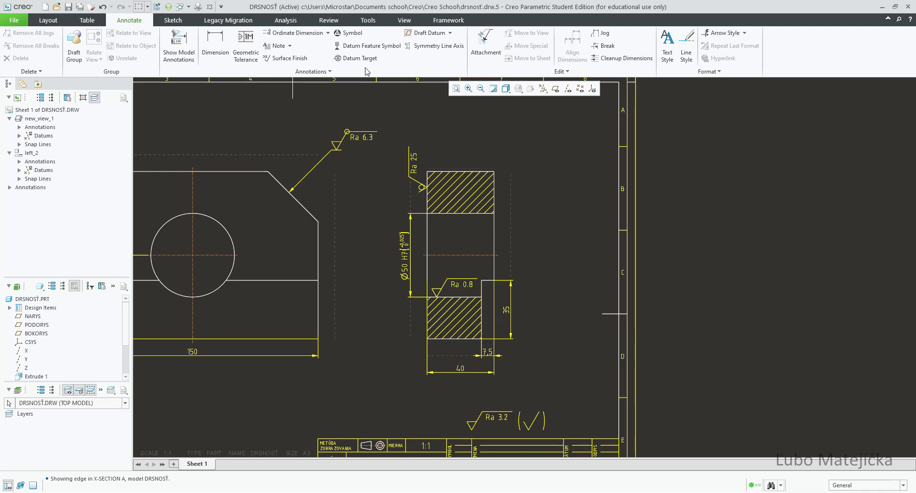
{"action": "left_click", "coordinate": [348, 33]}
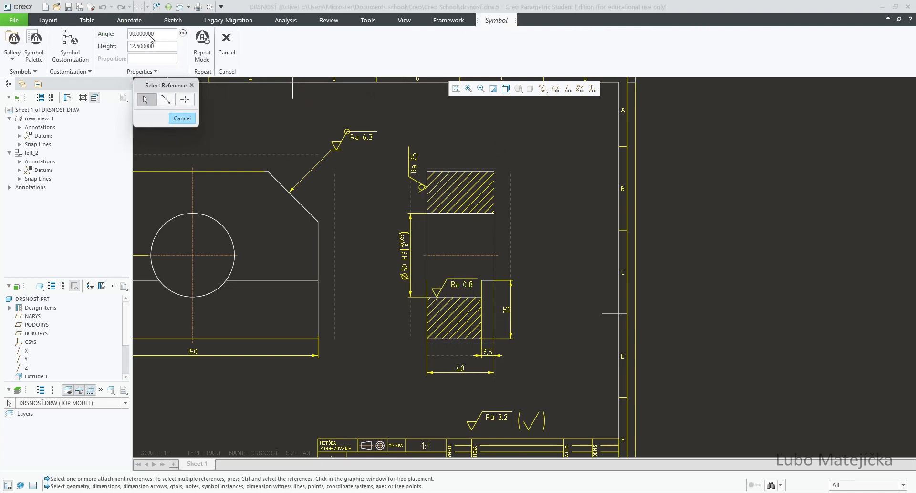
{"action": "left_click", "coordinate": [72, 48]}
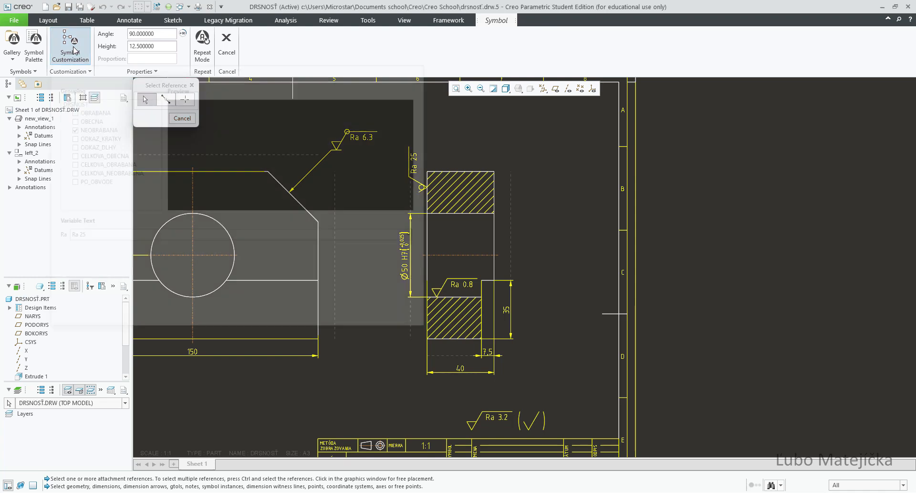
{"action": "left_click", "coordinate": [75, 114]}
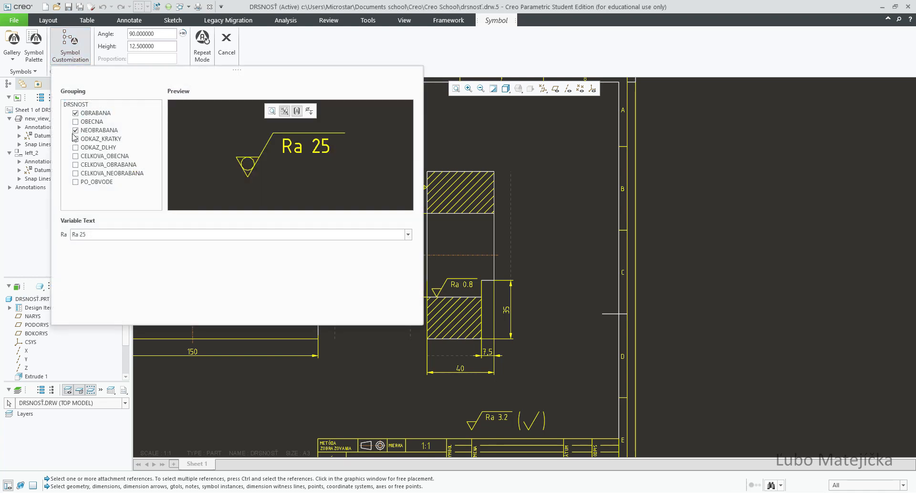
{"action": "left_click", "coordinate": [77, 131]}
{"action": "left_click", "coordinate": [76, 130]}
{"action": "left_click", "coordinate": [408, 234]}
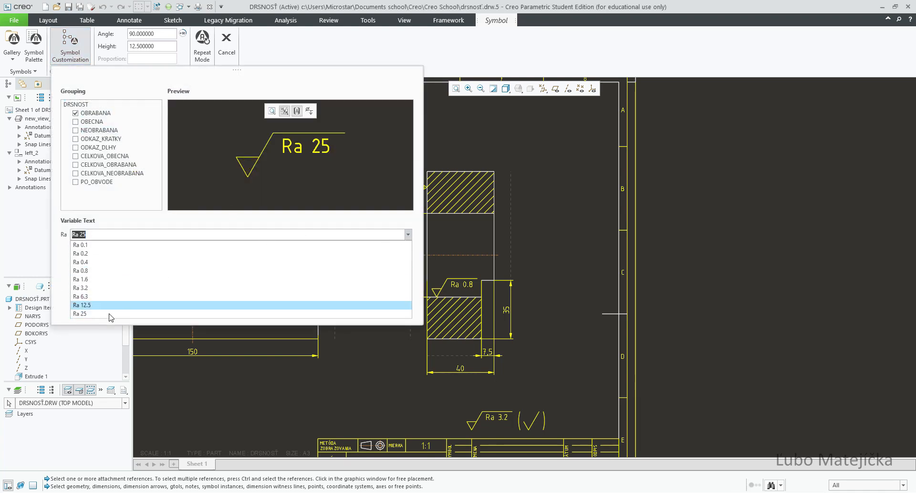
{"action": "left_click", "coordinate": [95, 272]}
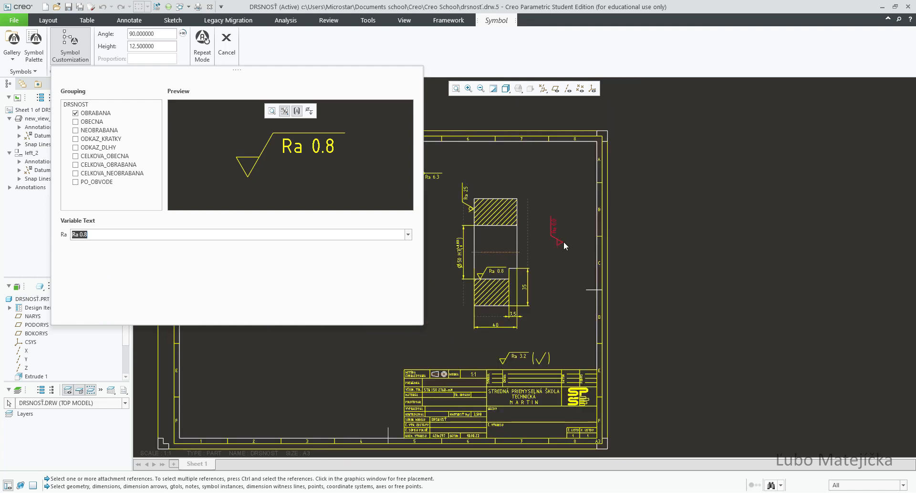
Place the Ra 0.8 symbol with a leader to the lower extension line of the Ø50 H7 dimension, below that line.
{"action": "scroll", "coordinate": [592, 248], "scroll_direction": "up", "scroll_amount": 5}
{"action": "scroll", "coordinate": [520, 296], "scroll_direction": "down", "scroll_amount": 6}
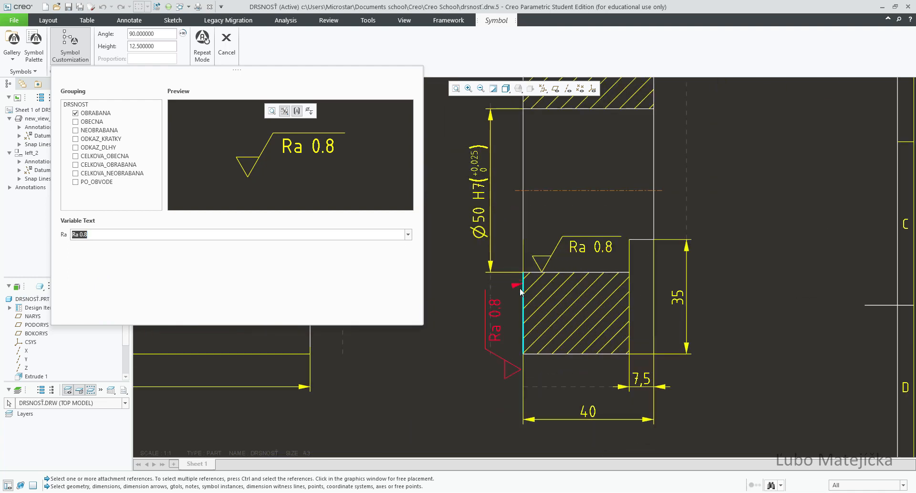
{"action": "scroll", "coordinate": [487, 299], "scroll_direction": "down", "scroll_amount": 3}
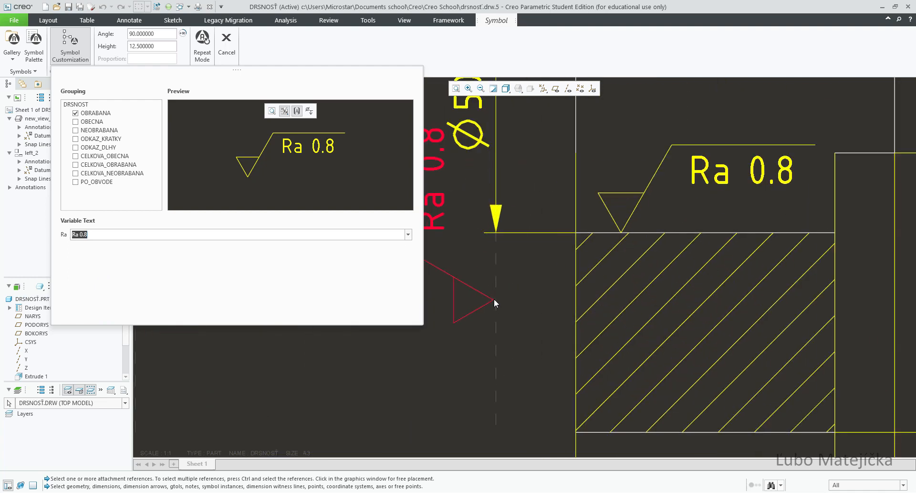
{"action": "left_click", "coordinate": [532, 233]}
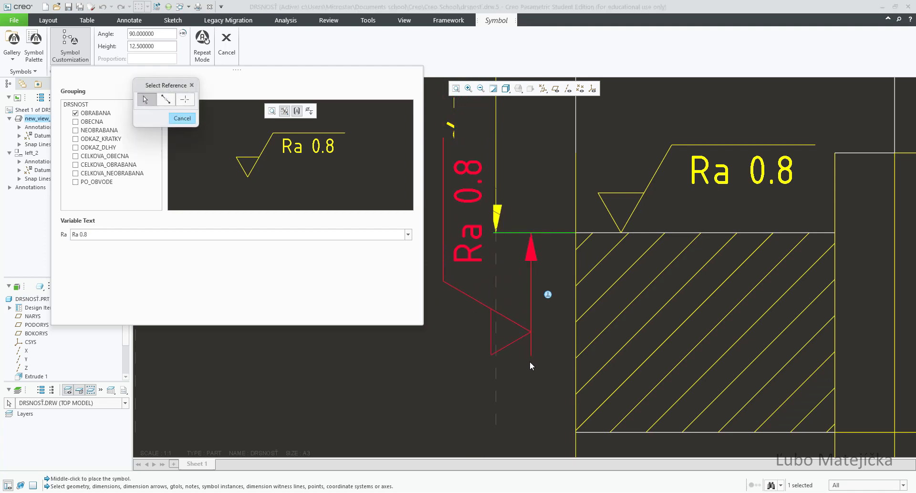
{"action": "scroll", "coordinate": [528, 354], "scroll_direction": "up", "scroll_amount": 2}
{"action": "scroll", "coordinate": [527, 346], "scroll_direction": "up", "scroll_amount": 1}
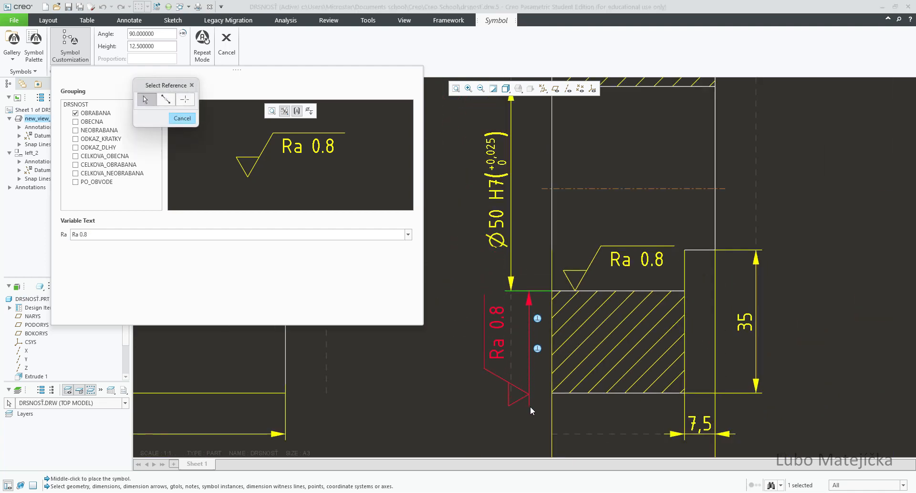
{"action": "middle_click", "coordinate": [531, 405]}
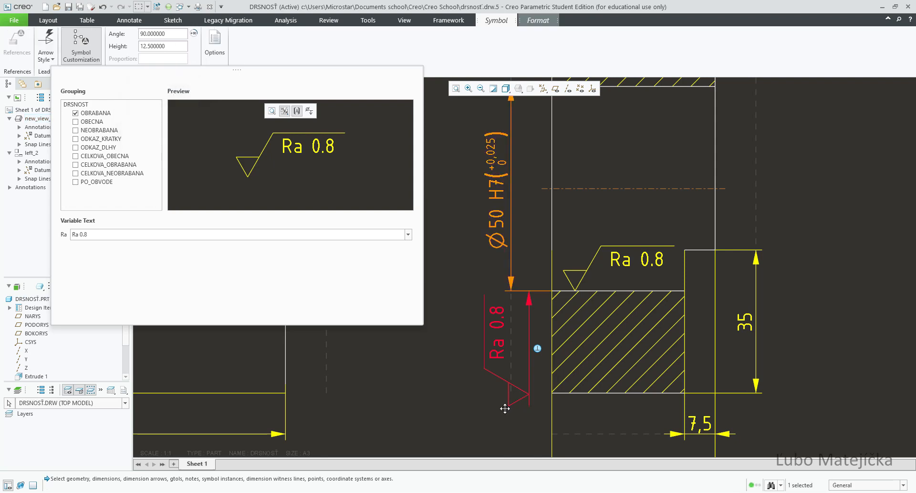
{"action": "left_click", "coordinate": [386, 384]}
Shift the Ra 0.8 symbol's leader arrow along the extension line until it aligns with the Ø50 H7 dimension line.
{"action": "scroll", "coordinate": [528, 305], "scroll_direction": "down", "scroll_amount": 2}
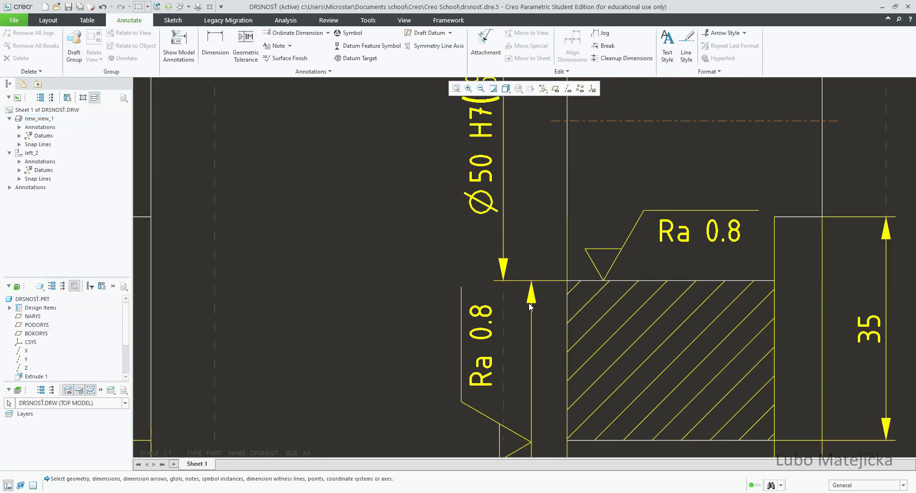
{"action": "left_click", "coordinate": [532, 284]}
{"action": "left_click_drag", "start_coordinate": [532, 284], "coordinate": [503, 286]}
{"action": "scroll", "coordinate": [416, 261], "scroll_direction": "up", "scroll_amount": 2}
{"action": "scroll", "coordinate": [417, 261], "scroll_direction": "up", "scroll_amount": 2}
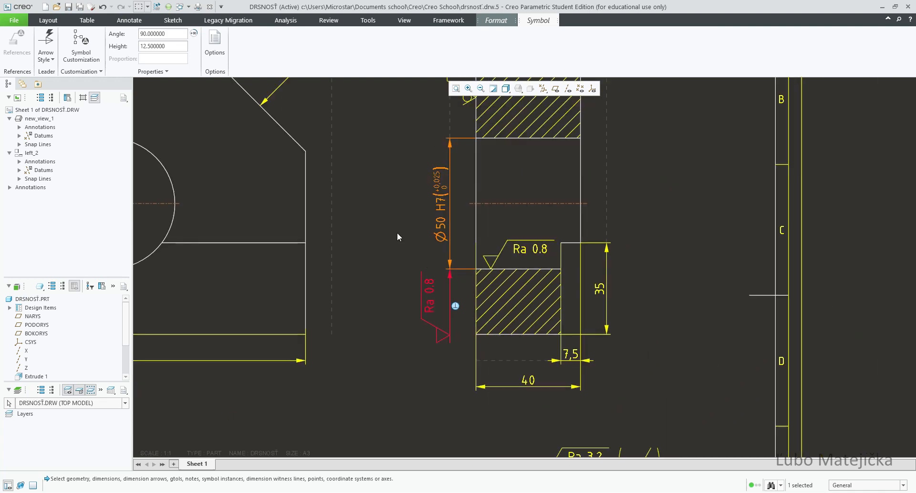
{"action": "left_click", "coordinate": [397, 232]}
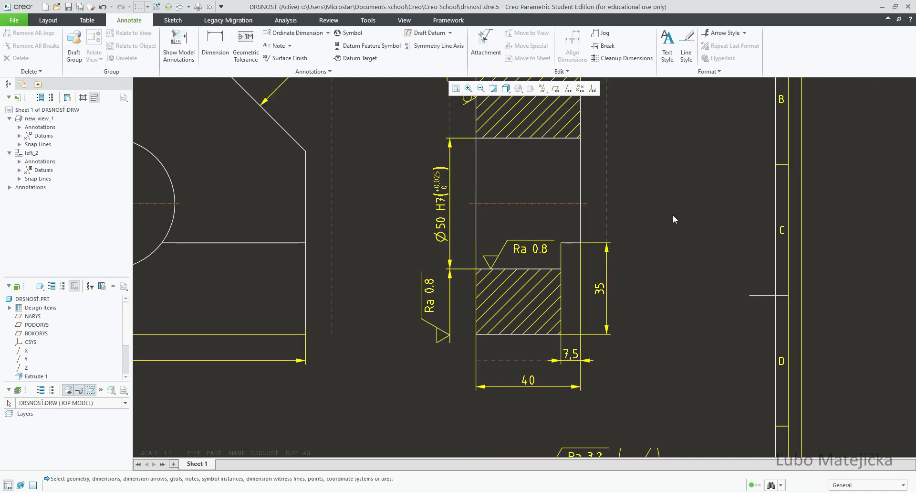
Try moving the Ø50 H7 dimension to test whether the attached Ra 0.8 symbol follows it.
{"action": "left_click", "coordinate": [453, 185]}
{"action": "mouse_move", "coordinate": [452, 185]}
{"action": "left_mouse_down"}
{"action": "mouse_move", "coordinate": [404, 200]}
{"action": "mouse_move", "coordinate": [451, 181]}
{"action": "left_mouse_up"}
{"action": "left_click", "coordinate": [754, 206]}
{"action": "scroll", "coordinate": [479, 410], "scroll_direction": "down", "scroll_amount": 5}
{"action": "scroll", "coordinate": [416, 407], "scroll_direction": "up", "scroll_amount": 3}
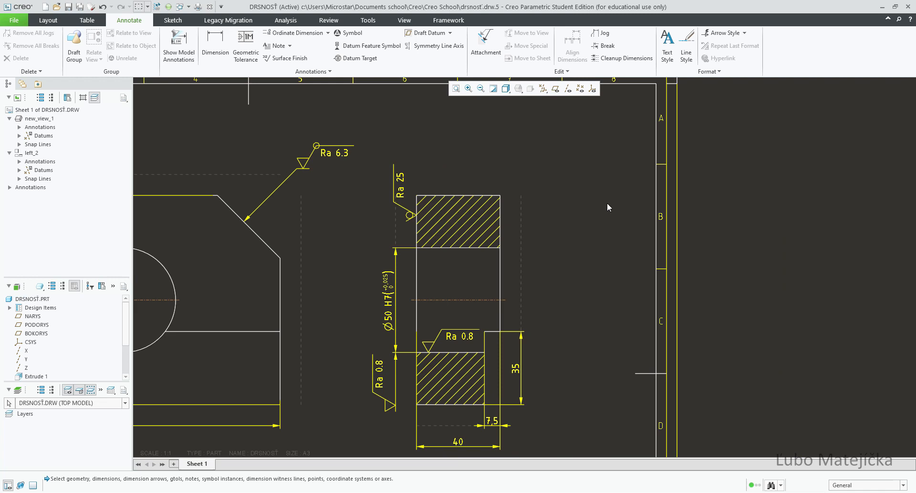
Slide the Ø50 H7 dimension text down along its dimension line to free space above it.
{"action": "scroll", "coordinate": [438, 354], "scroll_direction": "up", "scroll_amount": 2}
{"action": "left_click", "coordinate": [360, 261]}
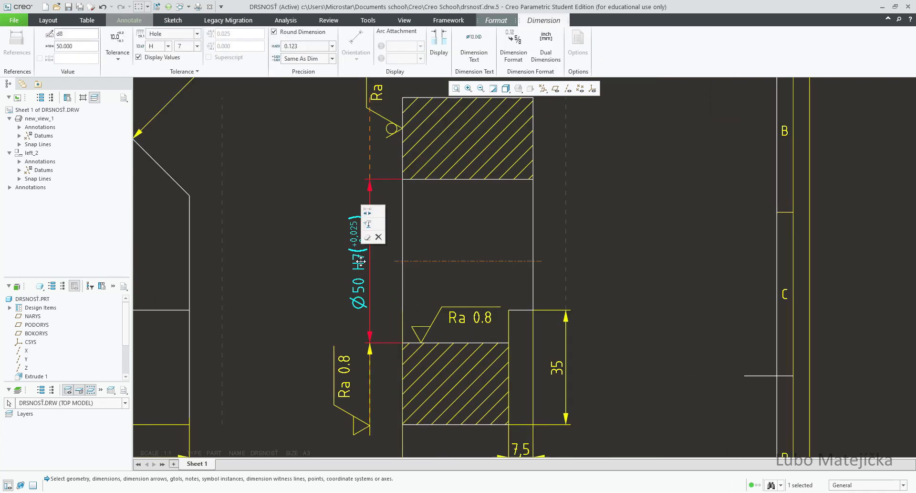
{"action": "left_click_drag", "start_coordinate": [360, 261], "coordinate": [361, 280]}
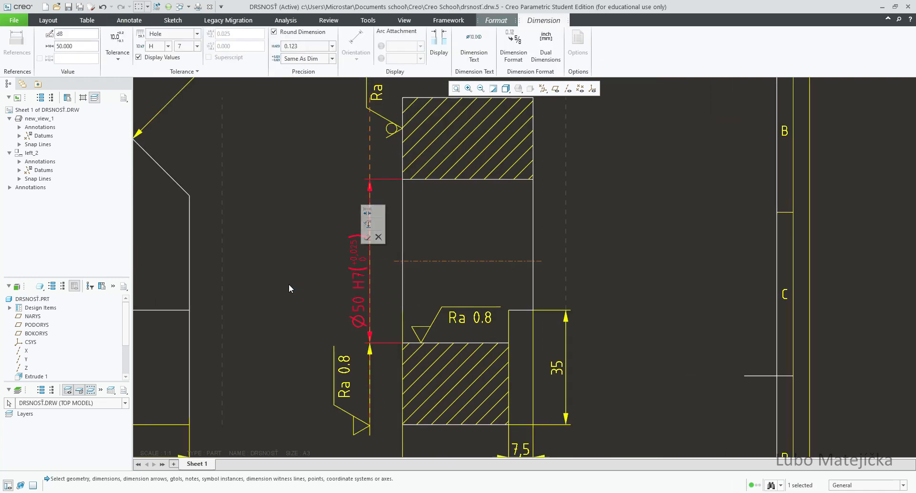
{"action": "left_click", "coordinate": [288, 284]}
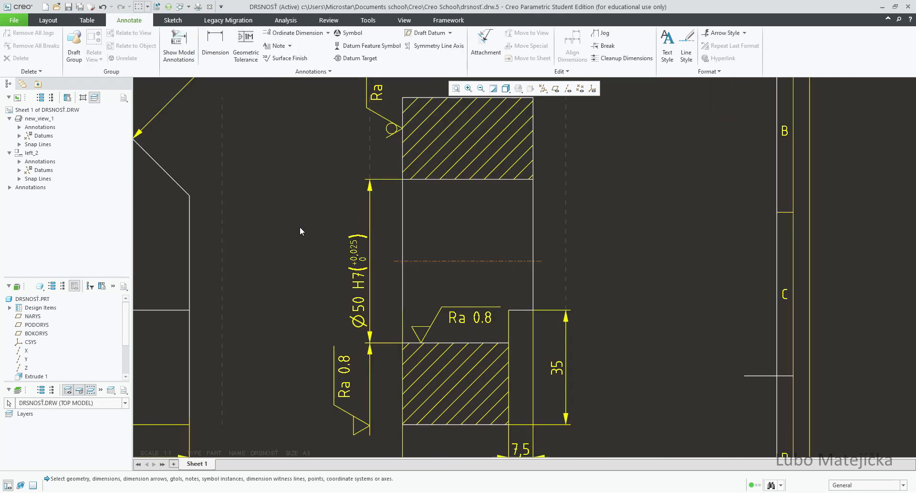
Place another OBRABANA Ra 0.8 symbol at 90° freely on the Ø50 H7 dimension line, above the dimension text.
{"action": "left_click", "coordinate": [348, 32]}
{"action": "left_click", "coordinate": [69, 62]}
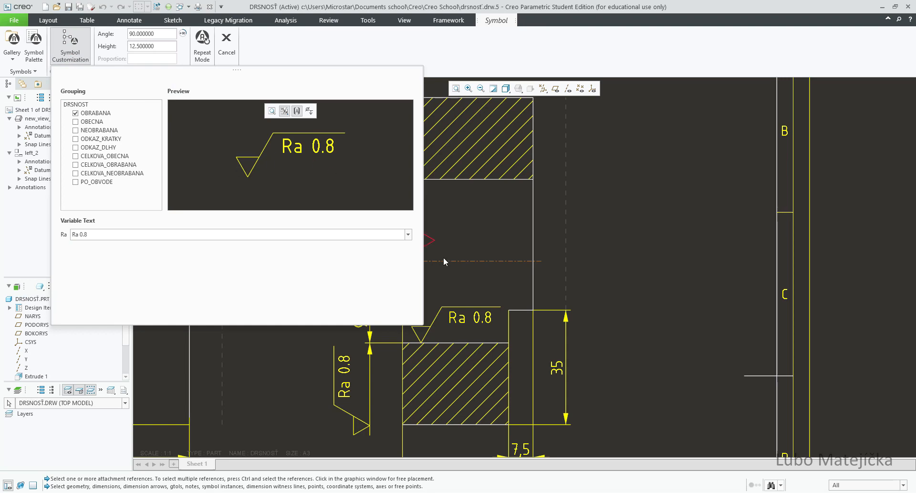
{"action": "scroll", "coordinate": [692, 287], "scroll_direction": "up", "scroll_amount": 3}
{"action": "scroll", "coordinate": [611, 305], "scroll_direction": "down", "scroll_amount": 4}
{"action": "scroll", "coordinate": [476, 205], "scroll_direction": "down", "scroll_amount": 2}
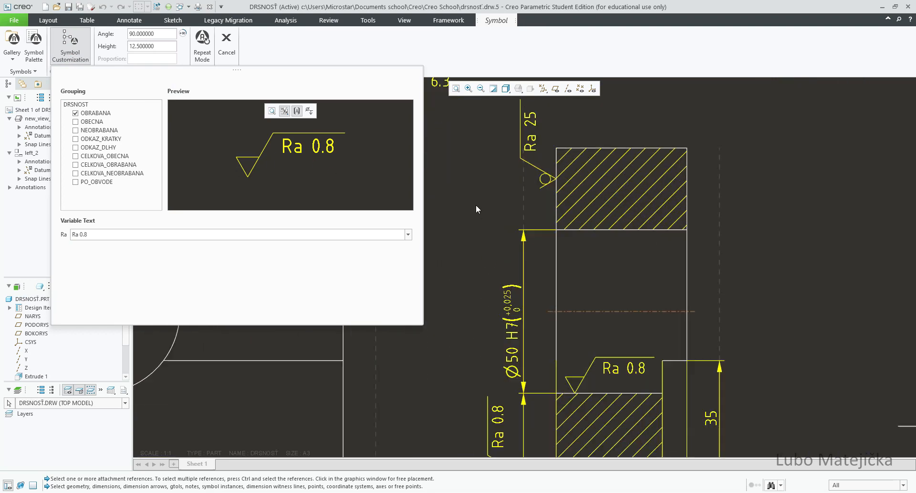
{"action": "scroll", "coordinate": [545, 286], "scroll_direction": "down", "scroll_amount": 3}
{"action": "scroll", "coordinate": [546, 285], "scroll_direction": "down", "scroll_amount": 1}
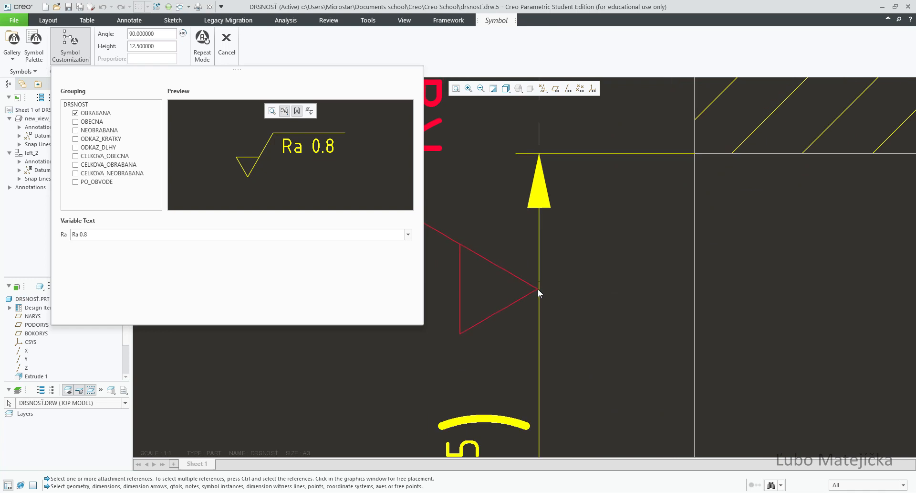
{"action": "left_click", "coordinate": [539, 323]}
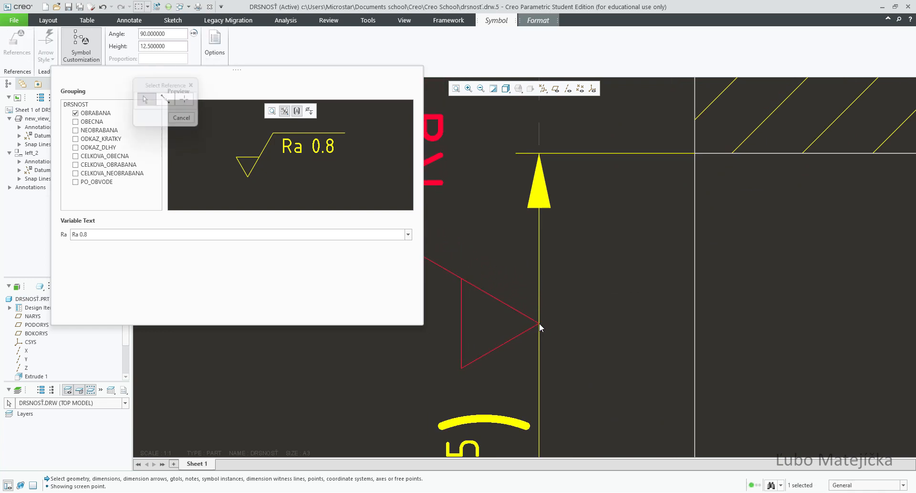
{"action": "left_click", "coordinate": [507, 264]}
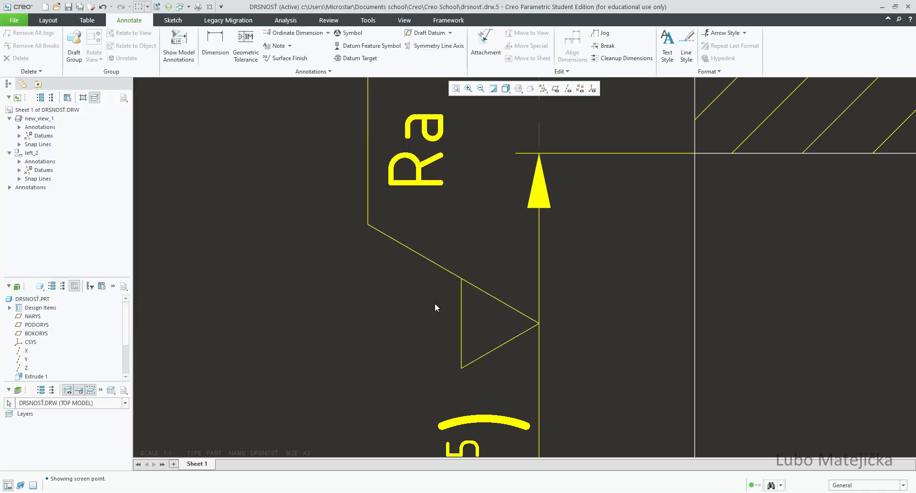
Try moving the Ø50 H7 dimension sideways to test whether the freely placed Ra 0.8 symbol follows it.
{"action": "scroll", "coordinate": [289, 285], "scroll_direction": "up", "scroll_amount": 2}
{"action": "scroll", "coordinate": [370, 186], "scroll_direction": "up", "scroll_amount": 3}
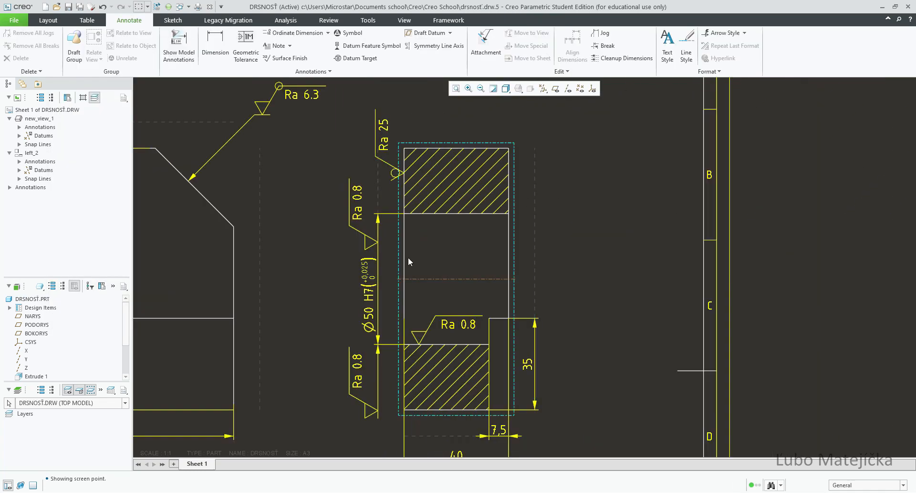
{"action": "left_click", "coordinate": [378, 276]}
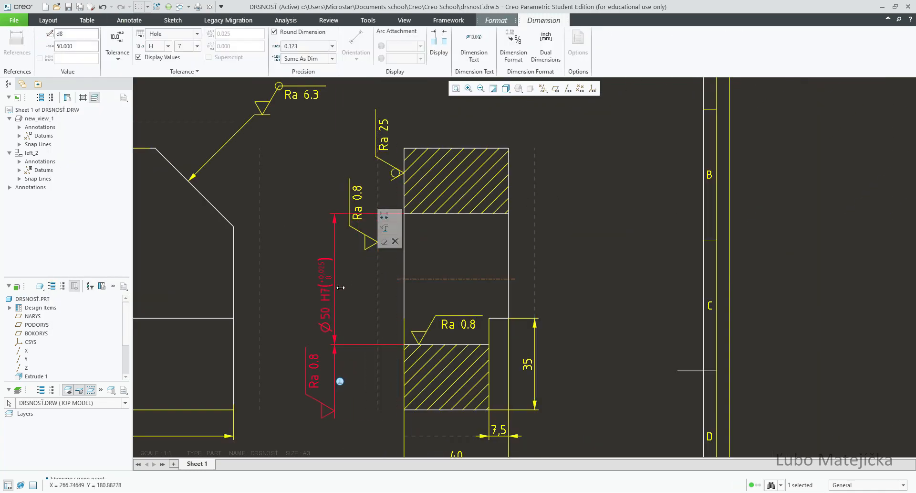
{"action": "left_click", "coordinate": [586, 216]}
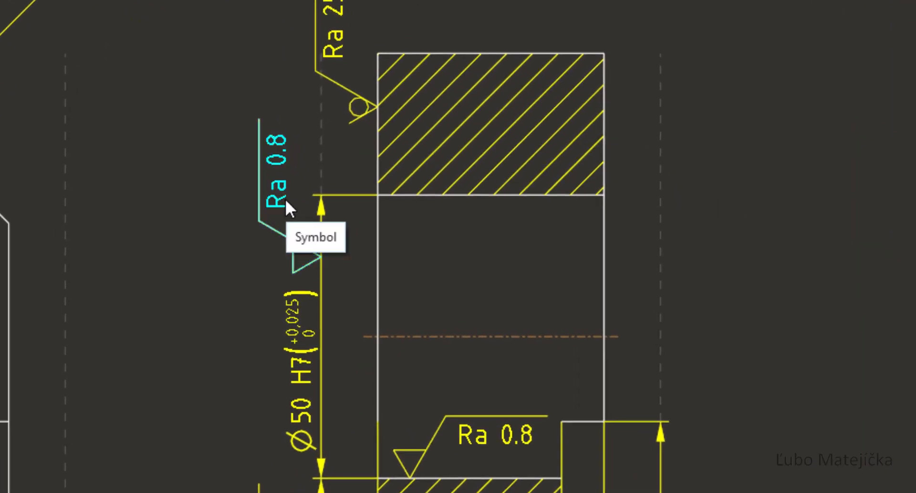
Edit the attachment of the upper vertical Ra 0.8 symbol, picking the lower end of the Ø50 H7 dimension as its reference.
{"action": "left_click", "coordinate": [285, 198]}
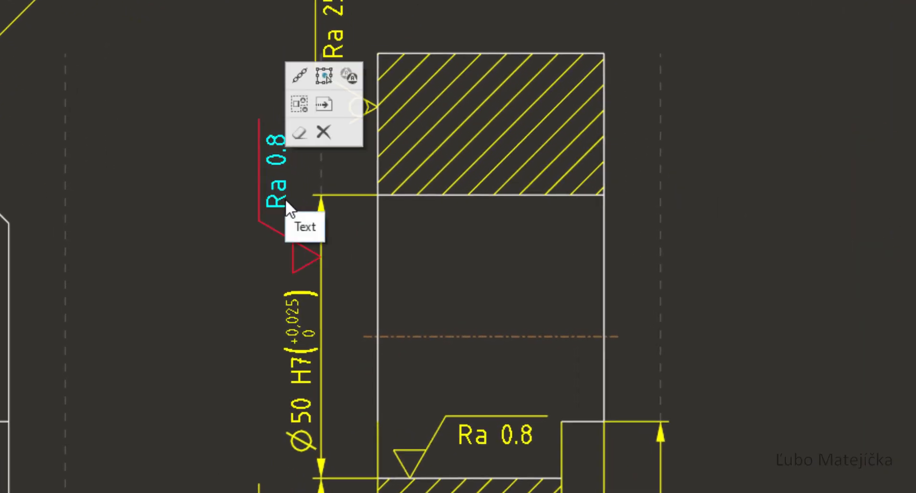
{"action": "left_click", "coordinate": [299, 82]}
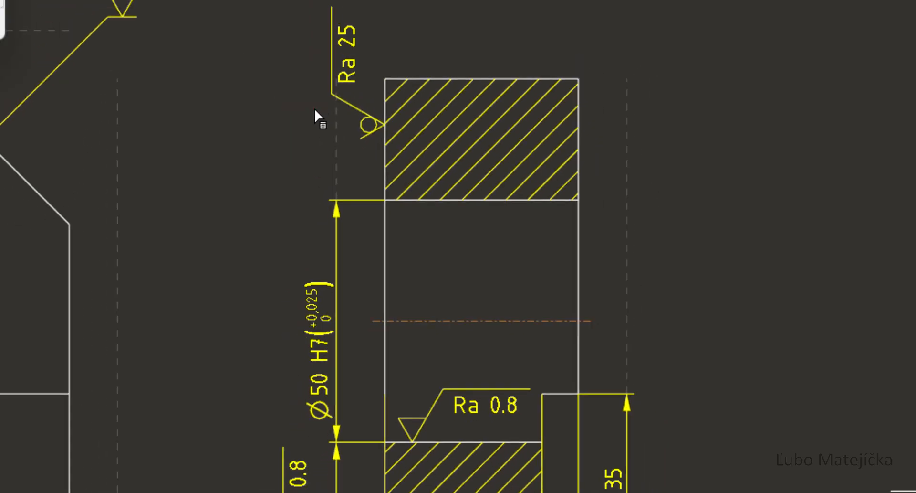
{"action": "scroll", "coordinate": [361, 172], "scroll_direction": "down", "scroll_amount": 3}
{"action": "scroll", "coordinate": [368, 199], "scroll_direction": "up", "scroll_amount": 5}
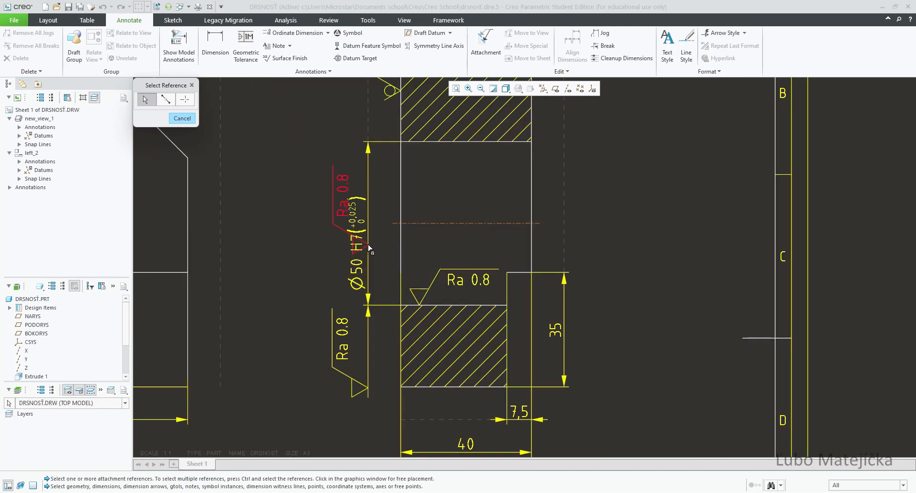
{"action": "scroll", "coordinate": [370, 247], "scroll_direction": "up", "scroll_amount": 3}
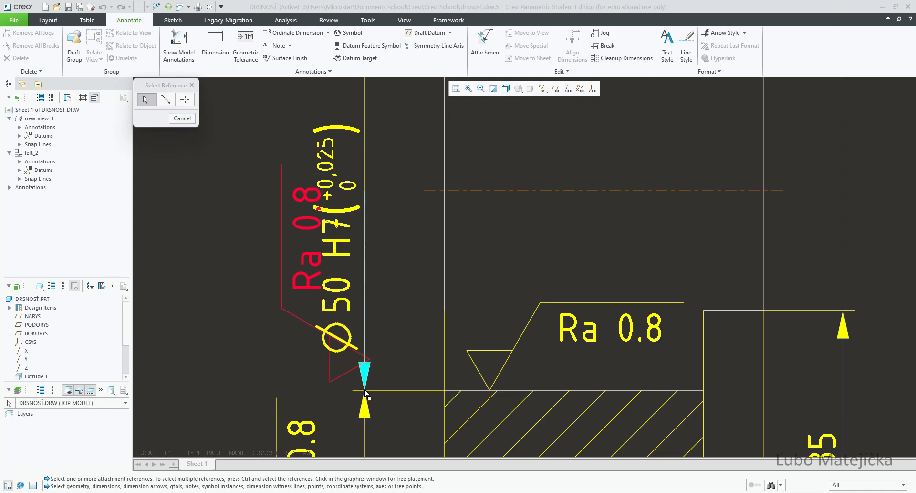
{"action": "left_click", "coordinate": [366, 392]}
Position the offset Ra 0.8 symbol with its tip on the Ø50 H7 dimension line, above the dimension text.
{"action": "scroll", "coordinate": [374, 286], "scroll_direction": "down", "scroll_amount": 2}
{"action": "scroll", "coordinate": [383, 205], "scroll_direction": "up", "scroll_amount": 4}
{"action": "scroll", "coordinate": [383, 205], "scroll_direction": "up", "scroll_amount": 3}
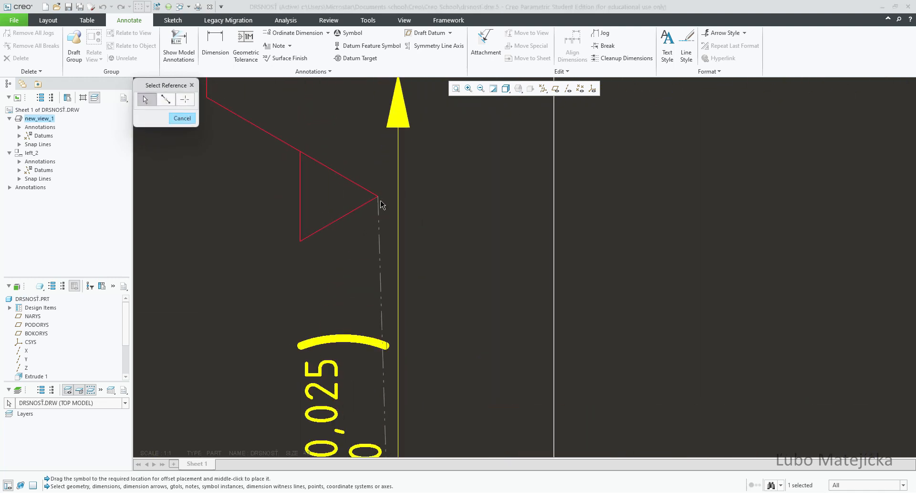
{"action": "middle_click", "coordinate": [399, 221]}
{"action": "left_click", "coordinate": [272, 228]}
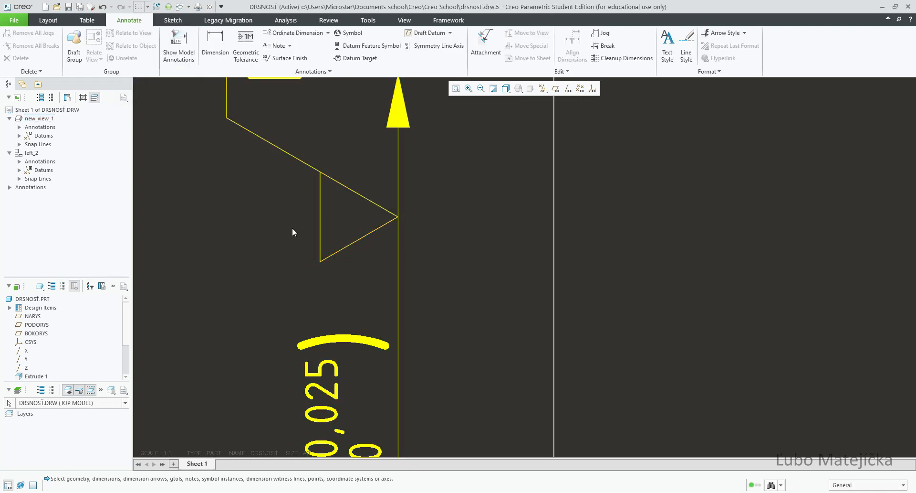
Try moving the Ø50 H7 dimension sideways to test whether both attached Ra 0.8 symbols move with it.
{"action": "scroll", "coordinate": [374, 231], "scroll_direction": "down", "scroll_amount": 3}
{"action": "scroll", "coordinate": [410, 227], "scroll_direction": "down", "scroll_amount": 3}
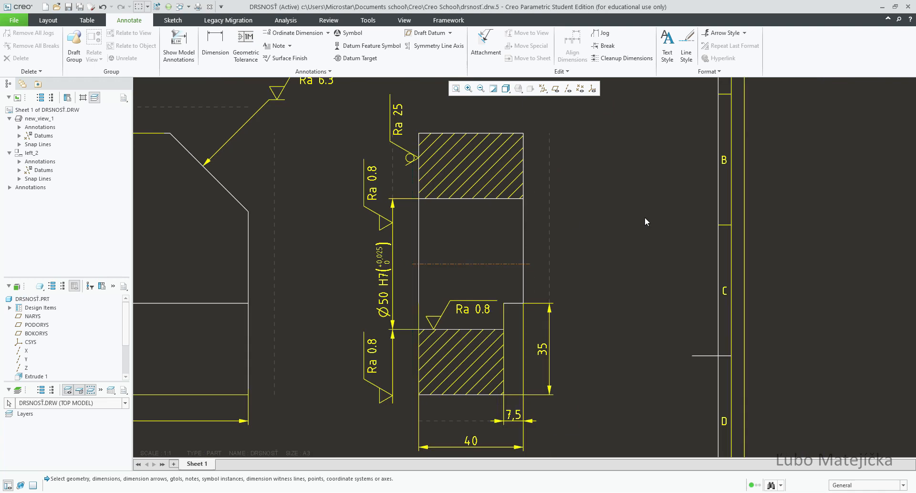
{"action": "left_click", "coordinate": [395, 262]}
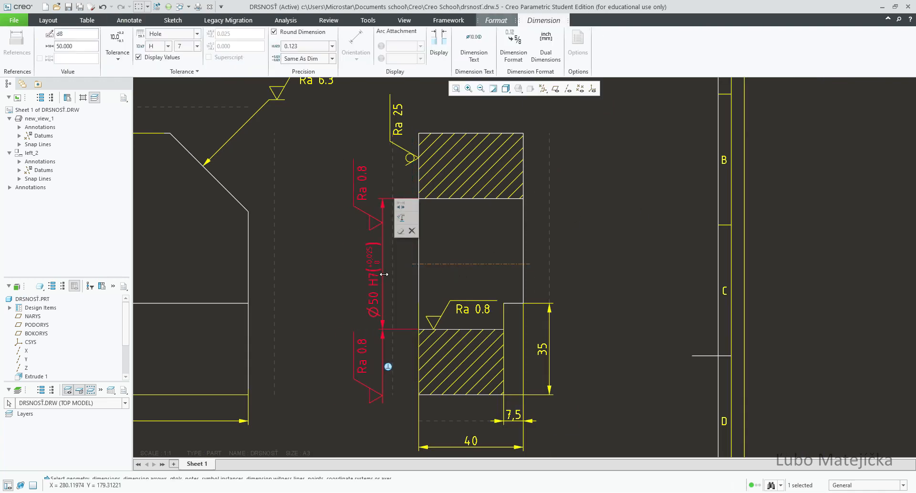
{"action": "left_click", "coordinate": [664, 211]}
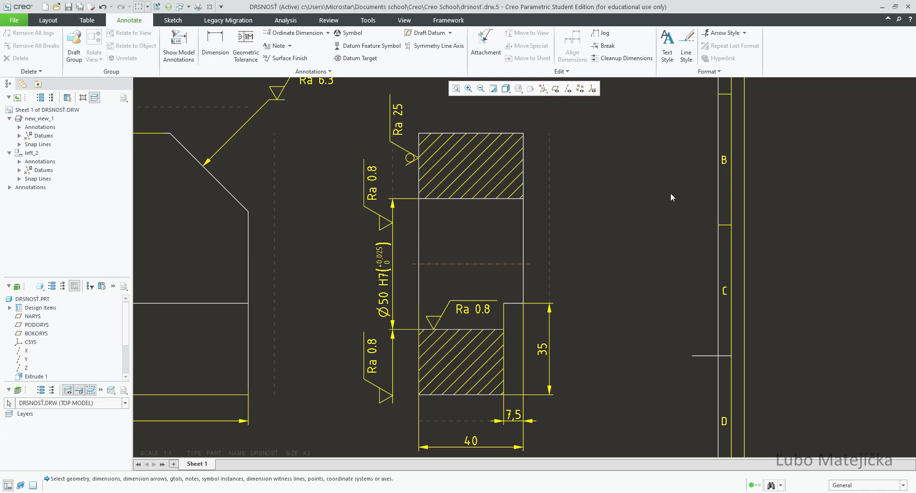
Place a vertical OBRABANA roughness symbol with value Ra 6.3 below the front view, its leader attached to the bottom edge.
{"action": "scroll", "coordinate": [672, 188], "scroll_direction": "down", "scroll_amount": 5}
{"action": "scroll", "coordinate": [468, 304], "scroll_direction": "up", "scroll_amount": 5}
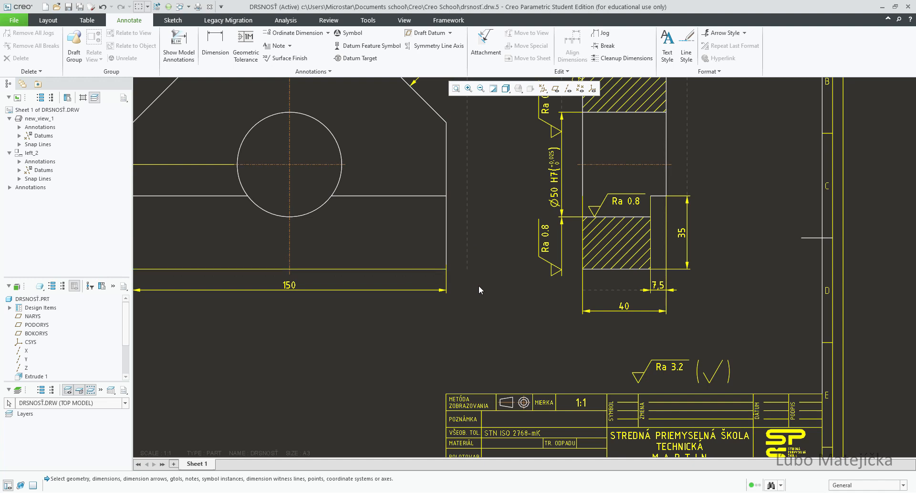
{"action": "left_click", "coordinate": [351, 32]}
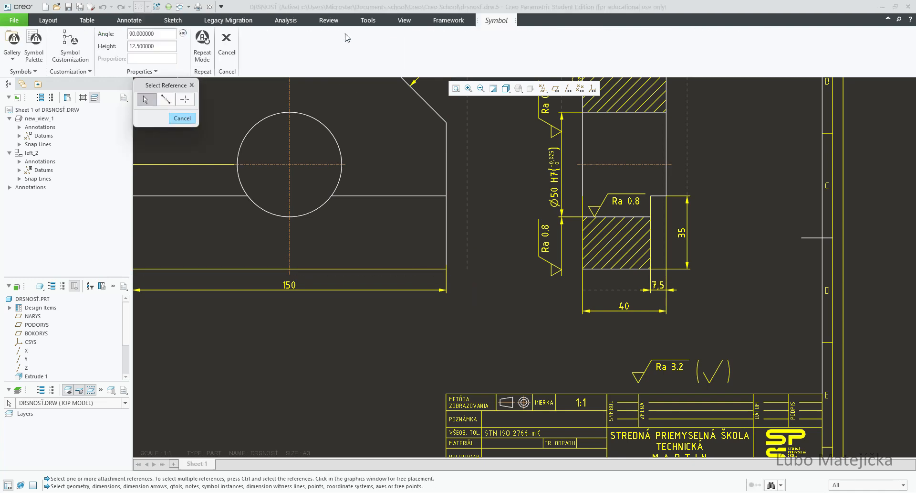
{"action": "left_click", "coordinate": [71, 45]}
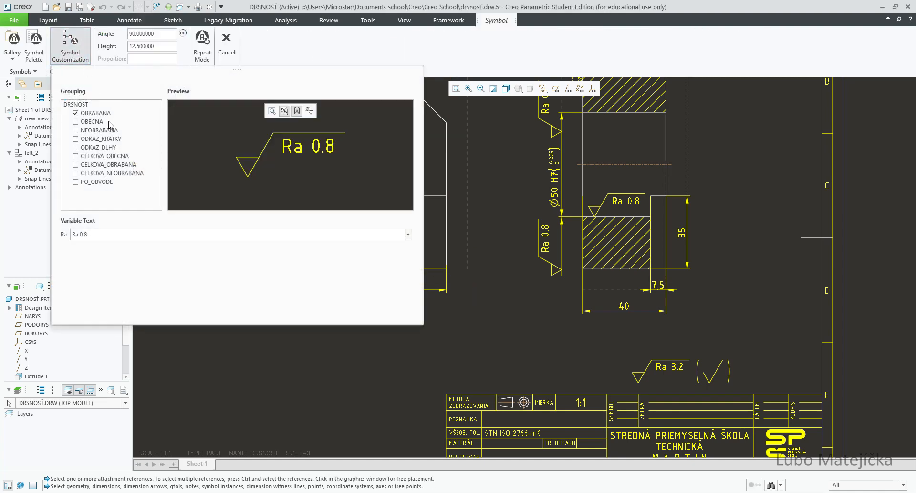
{"action": "left_click", "coordinate": [409, 235]}
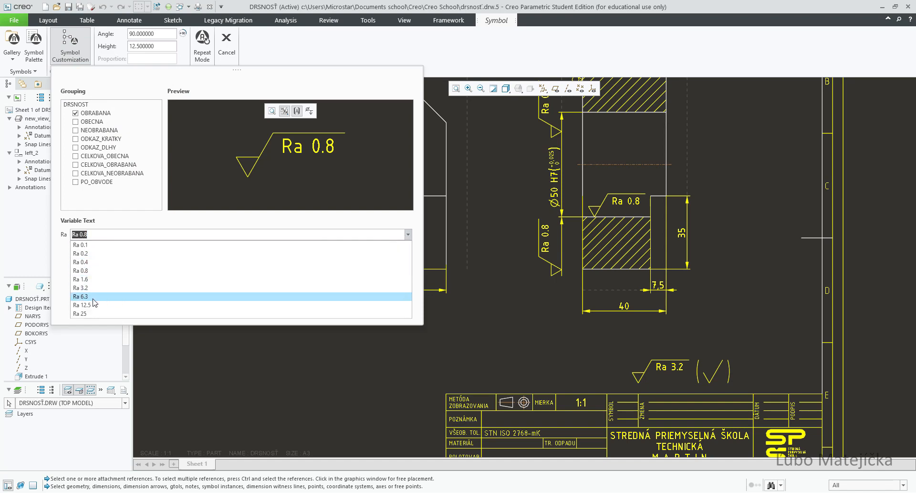
{"action": "left_click", "coordinate": [80, 296]}
{"action": "scroll", "coordinate": [505, 274], "scroll_direction": "down", "scroll_amount": 2}
{"action": "scroll", "coordinate": [504, 274], "scroll_direction": "up", "scroll_amount": 3}
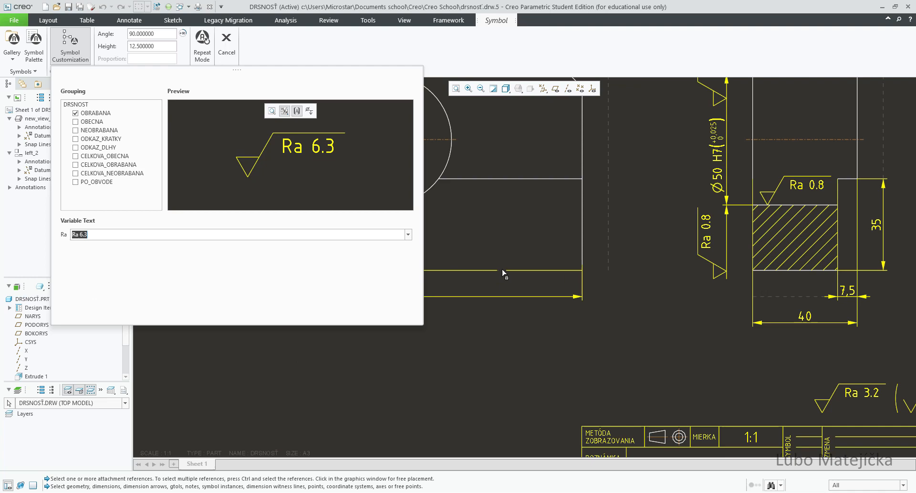
{"action": "left_click", "coordinate": [556, 271]}
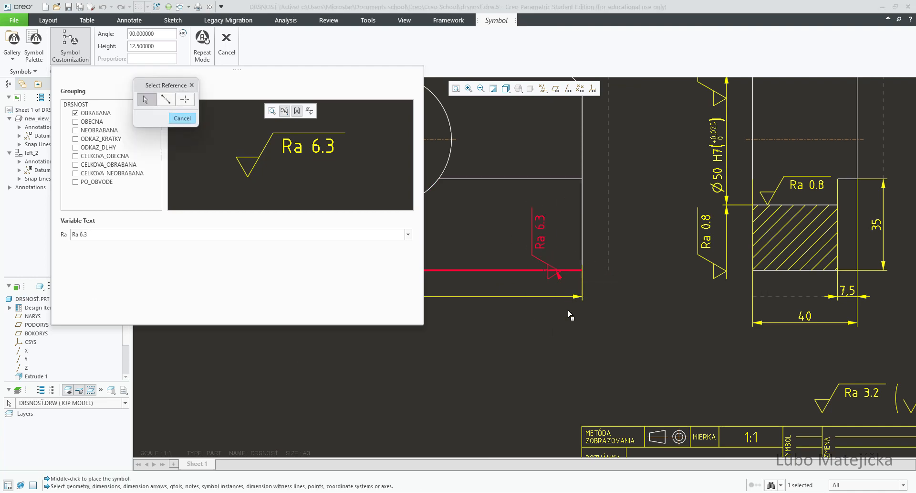
{"action": "middle_click", "coordinate": [568, 381]}
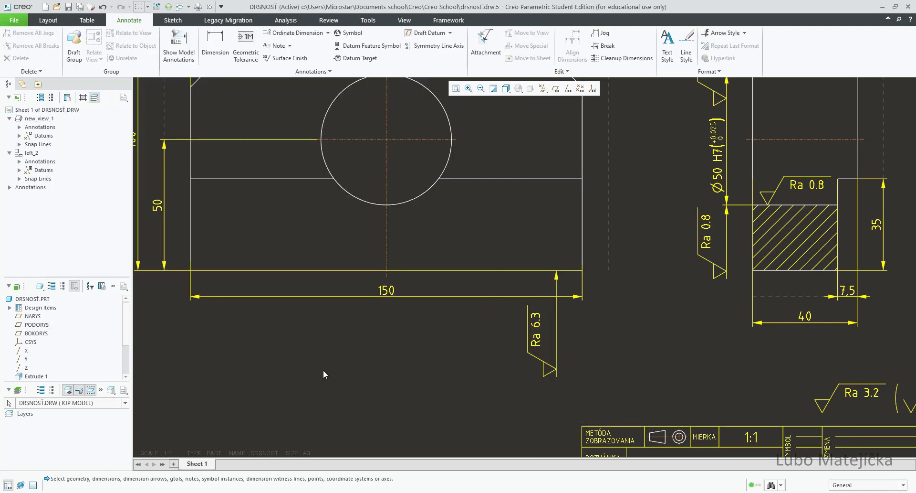
Move the Ra 6.3 symbol's leader arrow along the bottom edge to just beyond the front view's right corner.
{"action": "scroll", "coordinate": [480, 321], "scroll_direction": "up", "scroll_amount": 2}
{"action": "scroll", "coordinate": [451, 280], "scroll_direction": "down", "scroll_amount": 2}
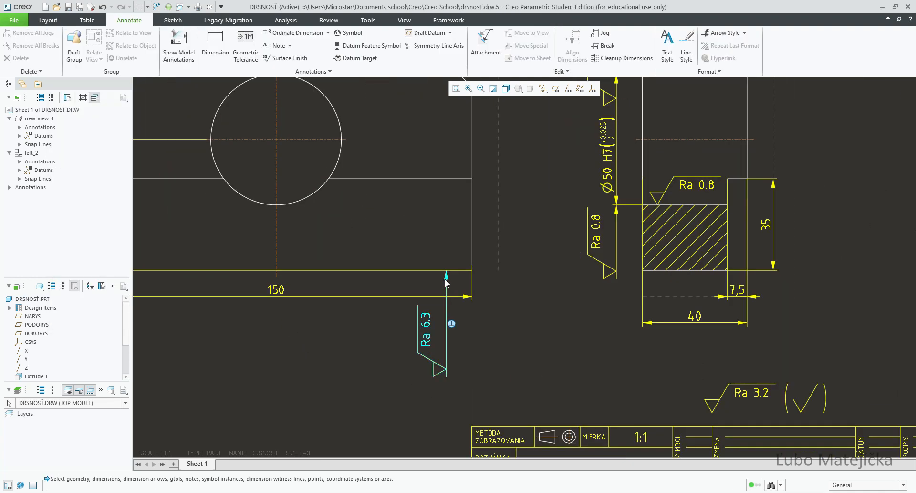
{"action": "left_click", "coordinate": [447, 284]}
{"action": "left_click_drag", "start_coordinate": [446, 269], "coordinate": [497, 276]}
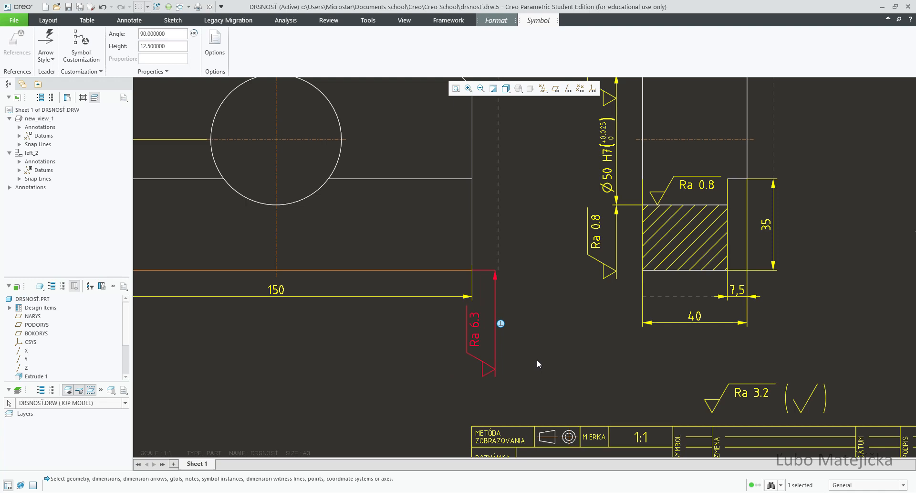
{"action": "left_click", "coordinate": [479, 337]}
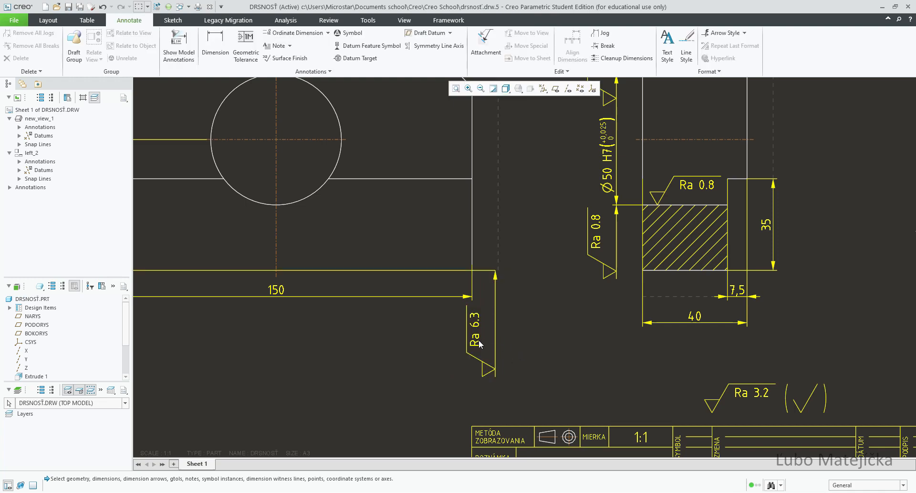
Rotate the lower Ra 6.3 symbol to an angle of 0 and move it up and to the left of its leader.
{"action": "left_click", "coordinate": [474, 329]}
{"action": "left_click", "coordinate": [195, 35]}
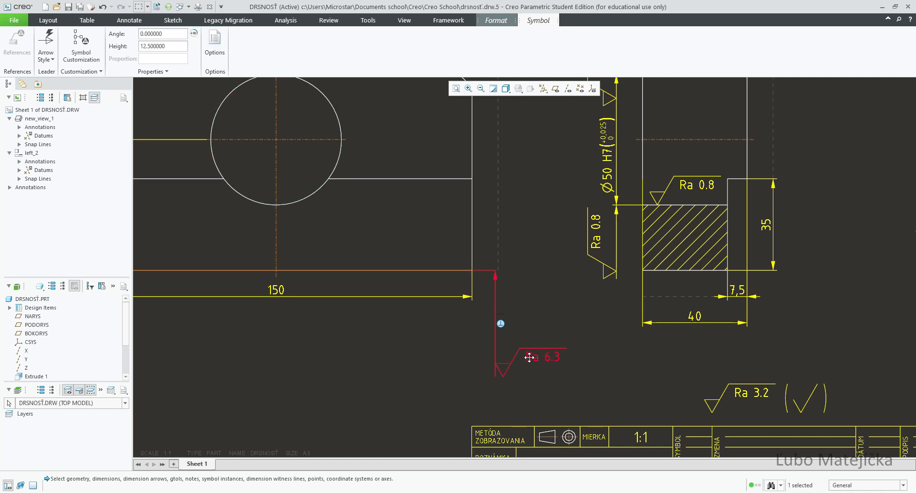
{"action": "left_click_drag", "start_coordinate": [529, 357], "coordinate": [529, 326]}
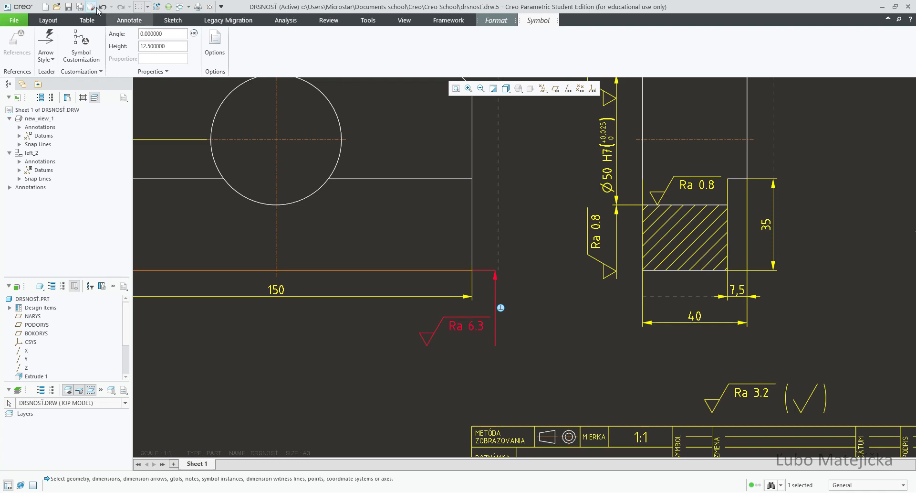
Add the long reference line ODKAZ_DLHY to the lower Ra 6.3 symbol.
{"action": "left_click", "coordinate": [81, 50]}
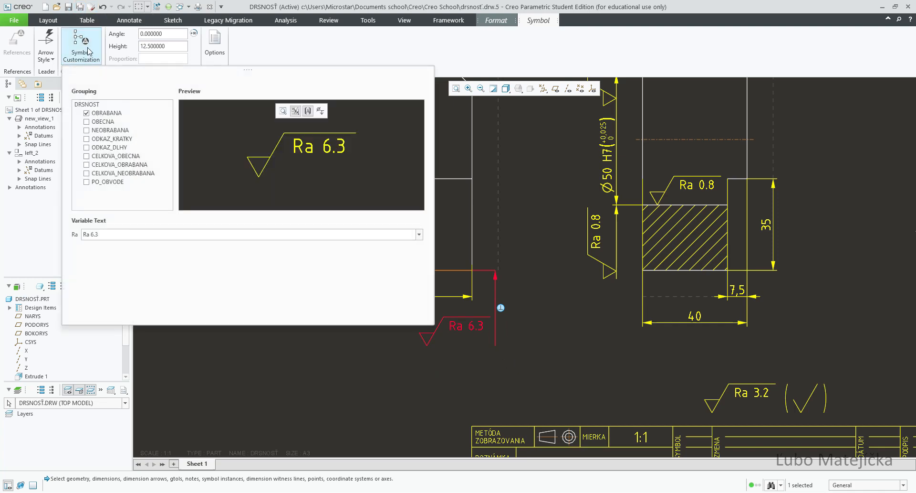
{"action": "left_click", "coordinate": [87, 147]}
{"action": "middle_click", "coordinate": [553, 282]}
{"action": "scroll", "coordinate": [552, 281], "scroll_direction": "up", "scroll_amount": 3}
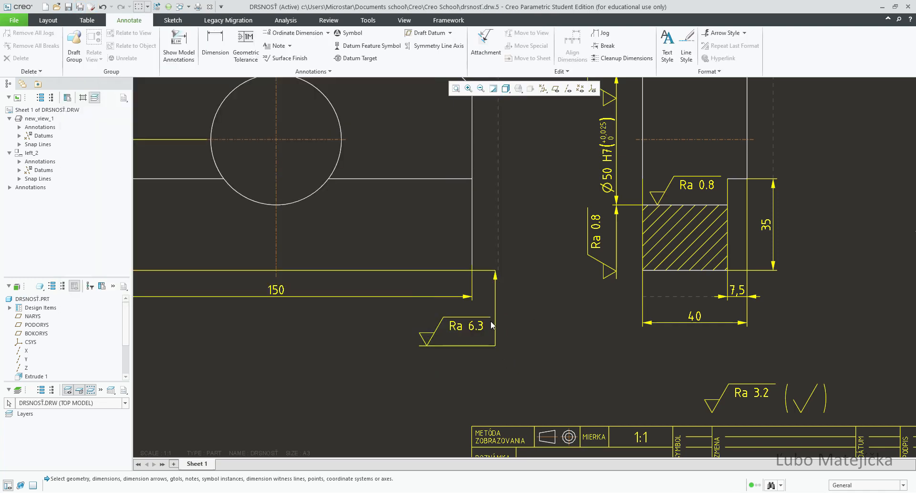
{"action": "scroll", "coordinate": [499, 273], "scroll_direction": "down", "scroll_amount": 1}
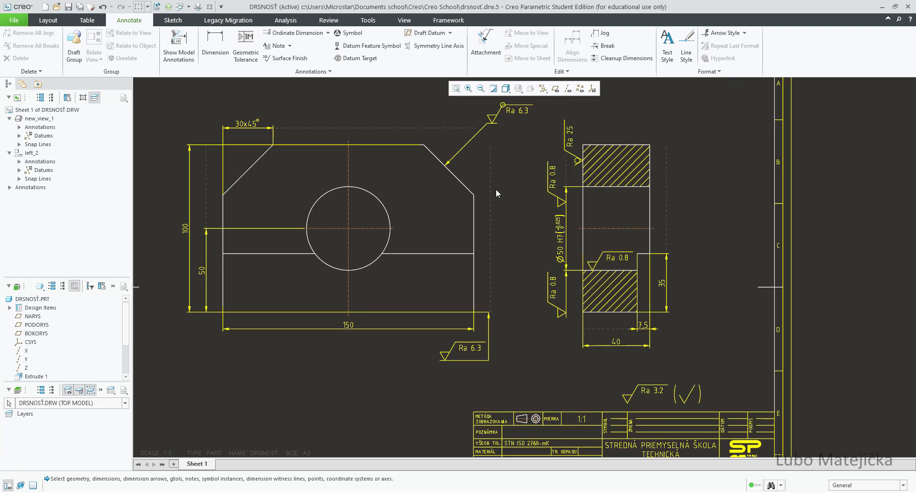
Insert the hrany_obecne.sym edge symbol from the uprava_hran folder, placing it above the title block beside the overall Ra 3.2 symbol.
{"action": "left_click", "coordinate": [353, 33]}
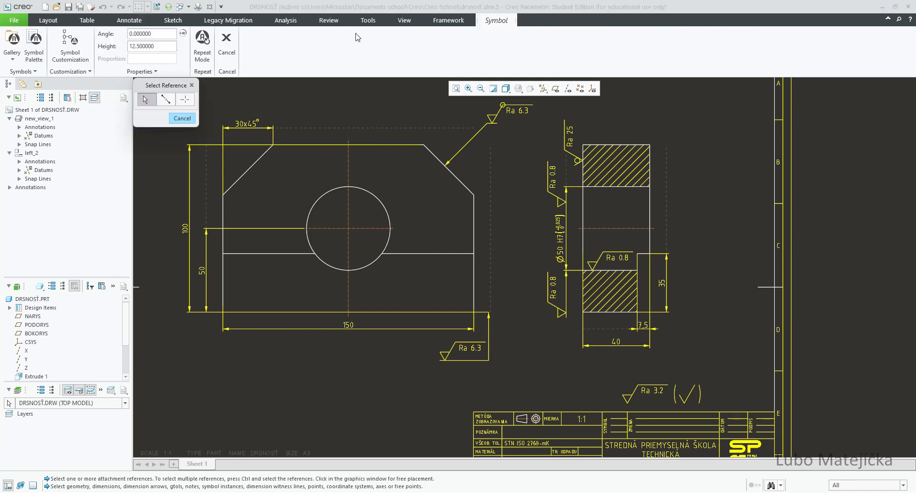
{"action": "left_click", "coordinate": [30, 72]}
{"action": "left_click", "coordinate": [26, 88]}
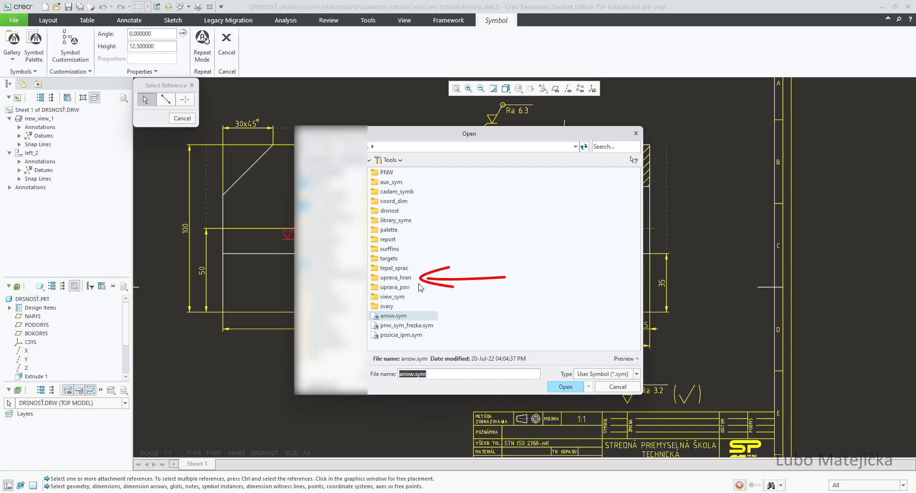
{"action": "double_click", "coordinate": [406, 277]}
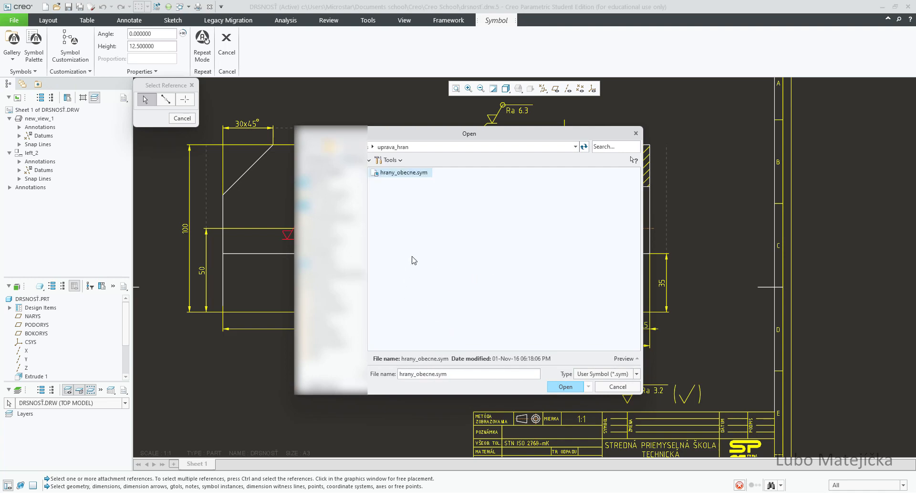
{"action": "double_click", "coordinate": [401, 174]}
{"action": "scroll", "coordinate": [540, 288], "scroll_direction": "down", "scroll_amount": 3}
{"action": "scroll", "coordinate": [441, 296], "scroll_direction": "up", "scroll_amount": 6}
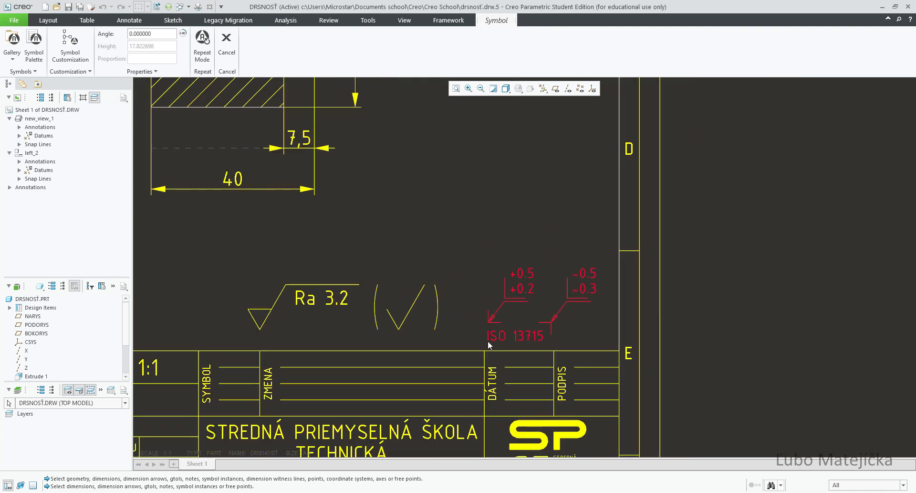
{"action": "left_click", "coordinate": [485, 334]}
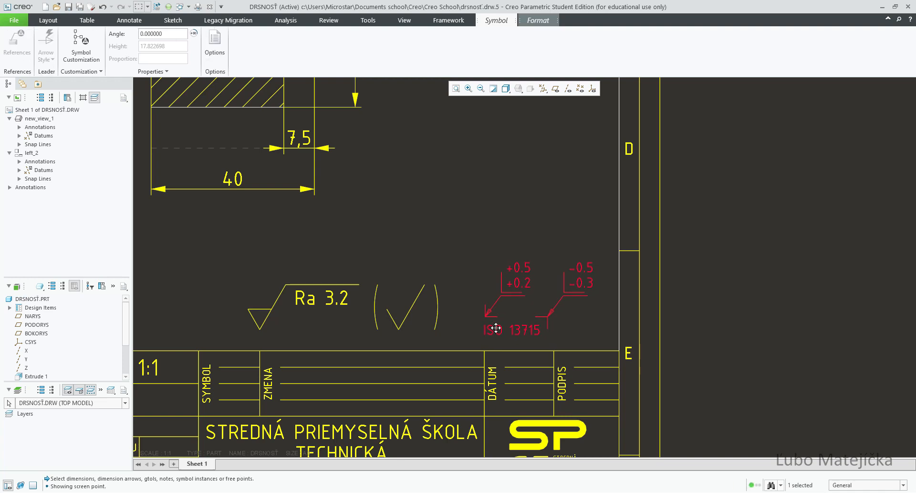
Review the variable text fields of the ISO 13715 edge symbol and its placement on the sheet.
{"action": "left_click", "coordinate": [81, 45]}
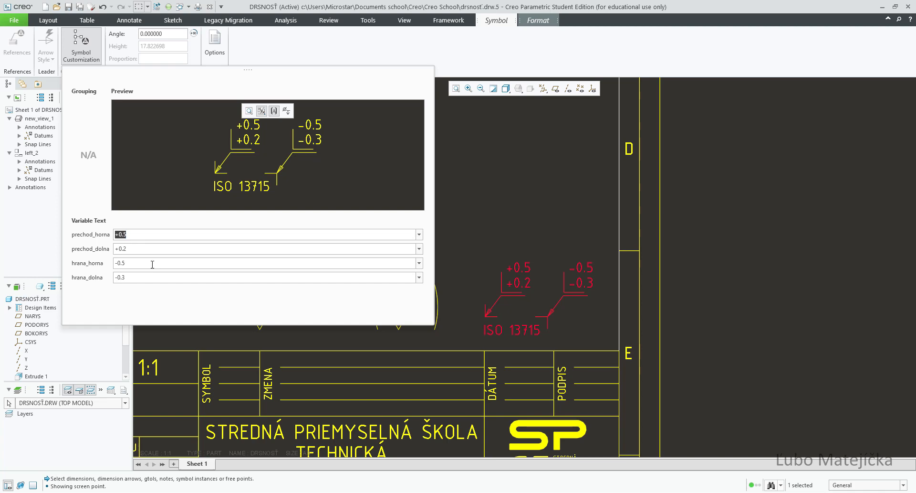
{"action": "middle_click", "coordinate": [502, 195]}
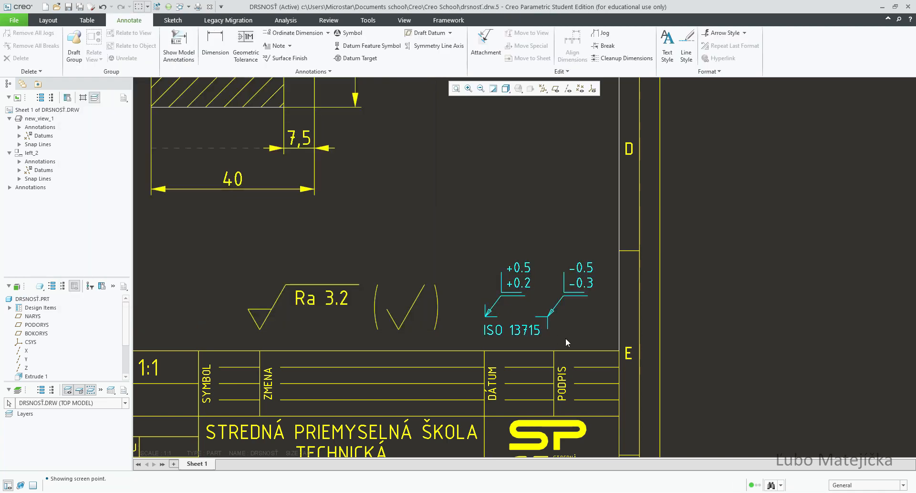
{"action": "scroll", "coordinate": [566, 337], "scroll_direction": "up", "scroll_amount": 5}
{"action": "scroll", "coordinate": [578, 236], "scroll_direction": "up", "scroll_amount": 1}
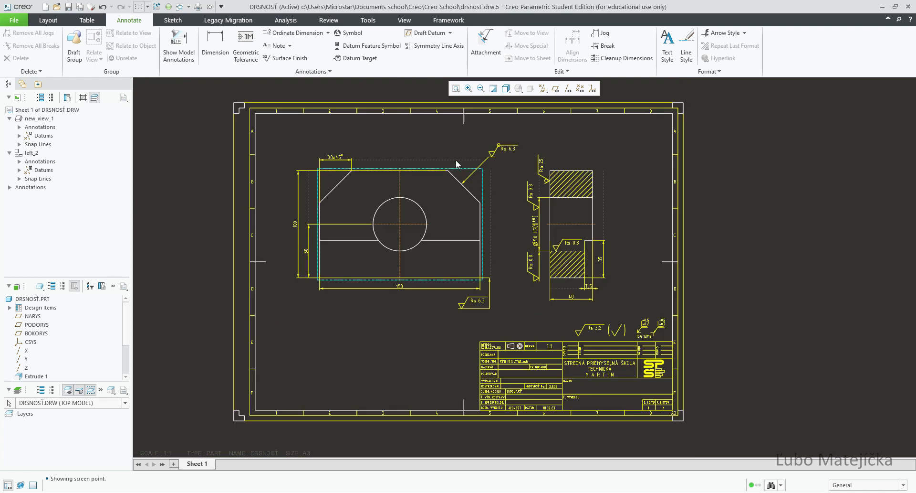
{"action": "scroll", "coordinate": [456, 159], "scroll_direction": "down", "scroll_amount": 3}
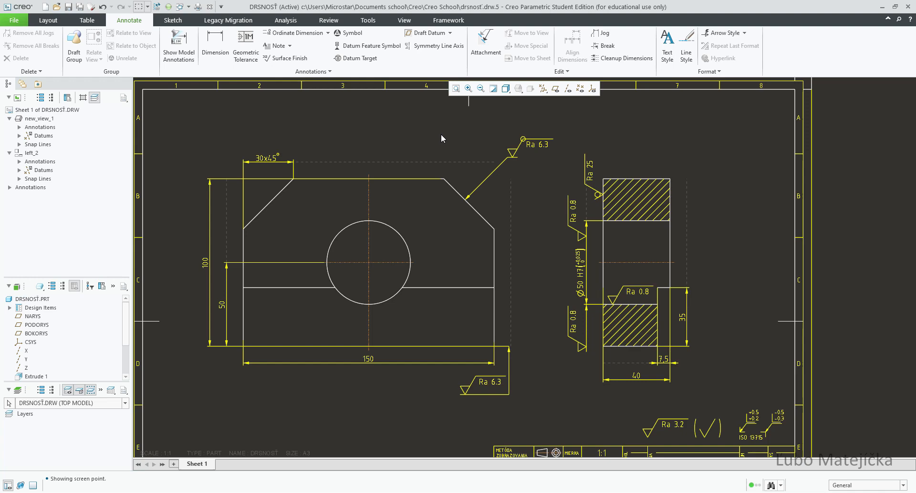
Load the pnw_sym_frezka.sym symbol from the PNW folder and enable its STRED_XY grouping.
{"action": "left_click", "coordinate": [350, 33]}
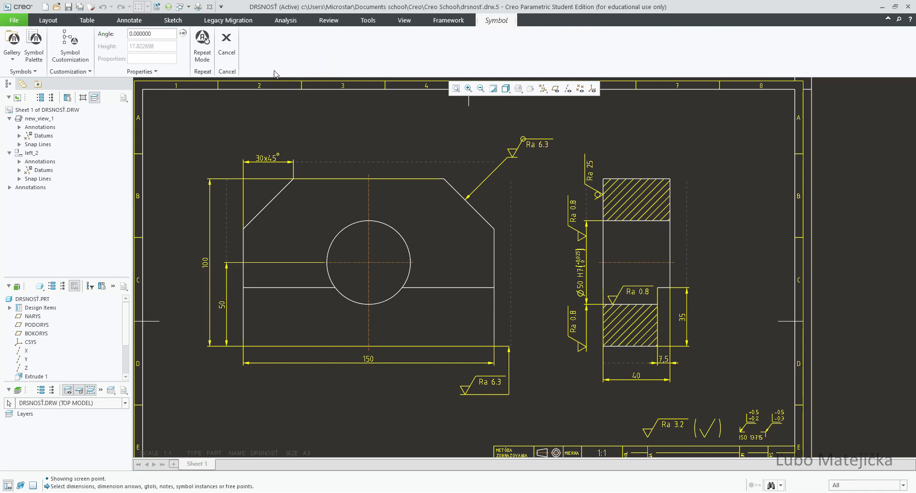
{"action": "left_click", "coordinate": [23, 71]}
{"action": "left_click", "coordinate": [32, 83]}
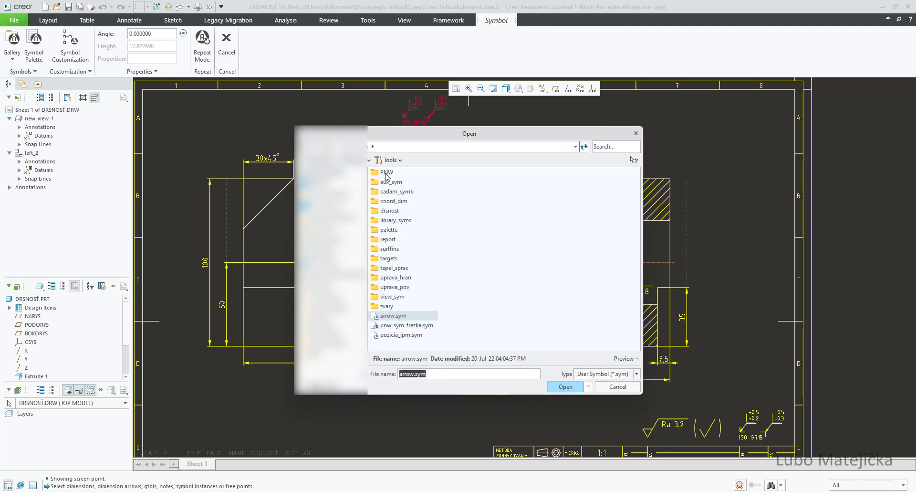
{"action": "double_click", "coordinate": [389, 173]}
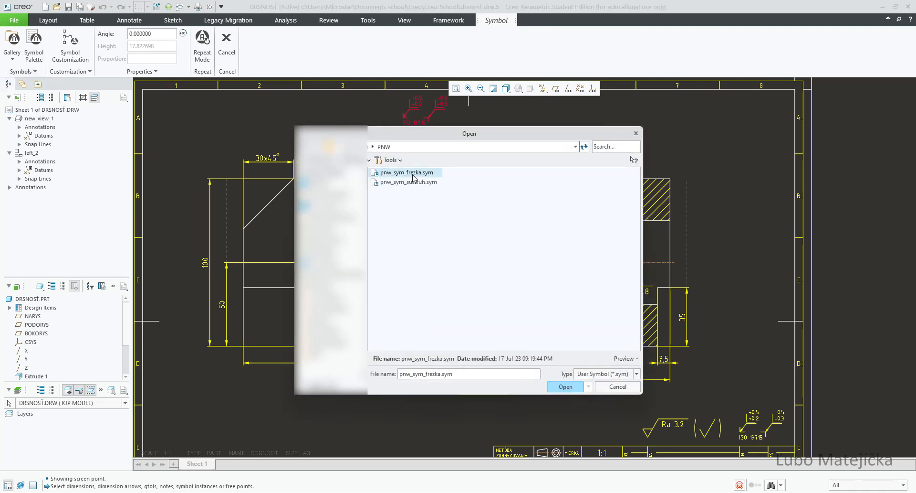
{"action": "double_click", "coordinate": [413, 179]}
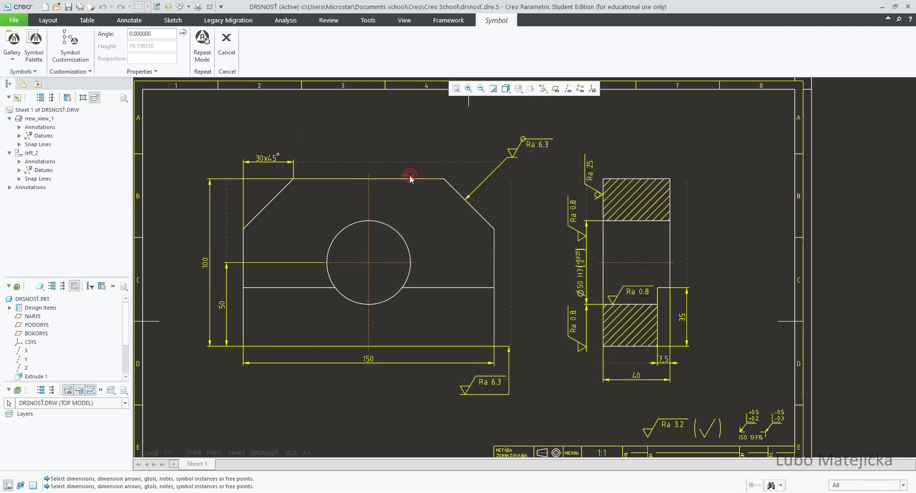
{"action": "left_click", "coordinate": [68, 53]}
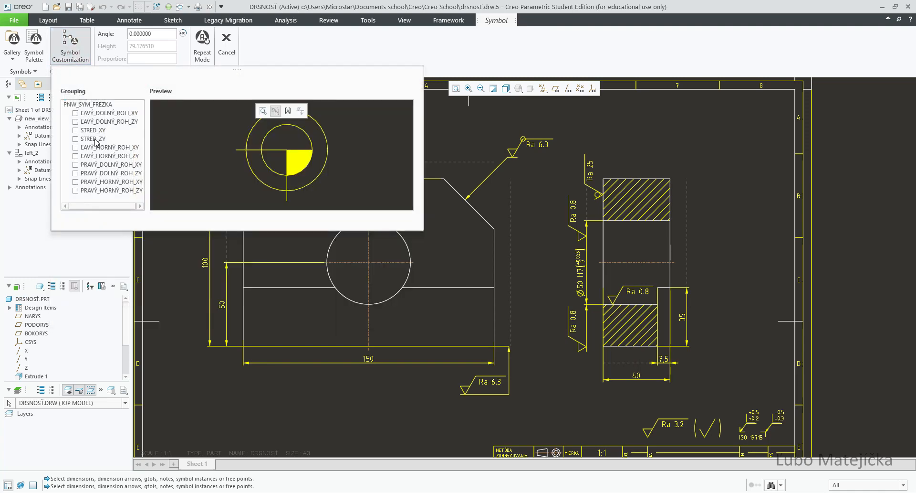
{"action": "left_click", "coordinate": [76, 130]}
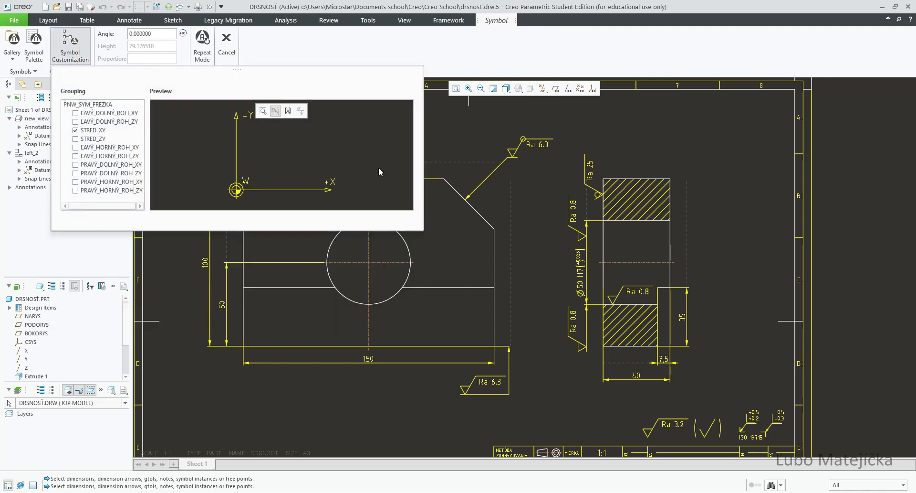
{"action": "scroll", "coordinate": [477, 239], "scroll_direction": "down", "scroll_amount": 2}
{"action": "scroll", "coordinate": [453, 241], "scroll_direction": "up", "scroll_amount": 2}
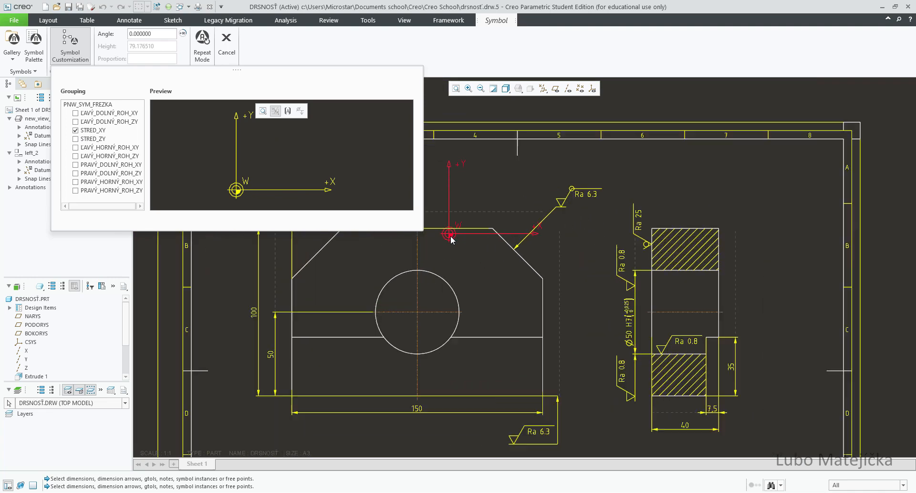
Display the datum points and place the STRED_XY symbol on entity at datum point W in the hole's centre.
{"action": "left_click", "coordinate": [581, 89]}
{"action": "scroll", "coordinate": [495, 336], "scroll_direction": "down", "scroll_amount": 2}
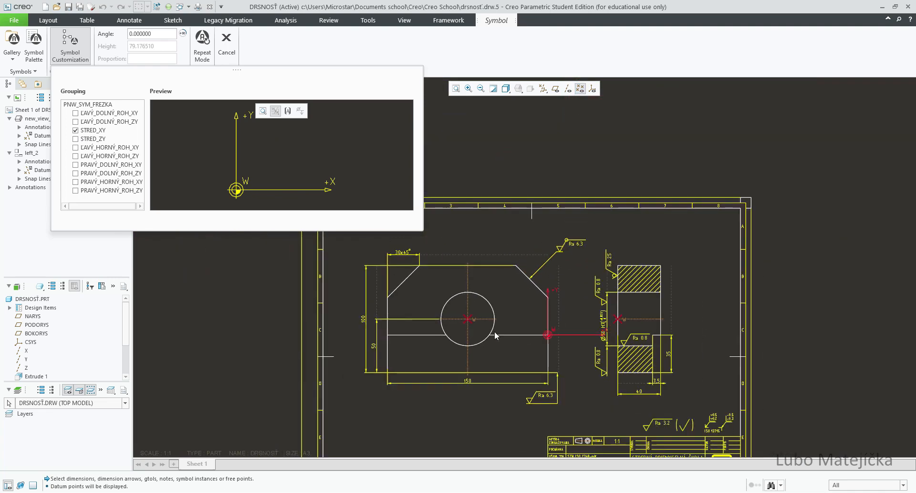
{"action": "scroll", "coordinate": [477, 330], "scroll_direction": "up", "scroll_amount": 4}
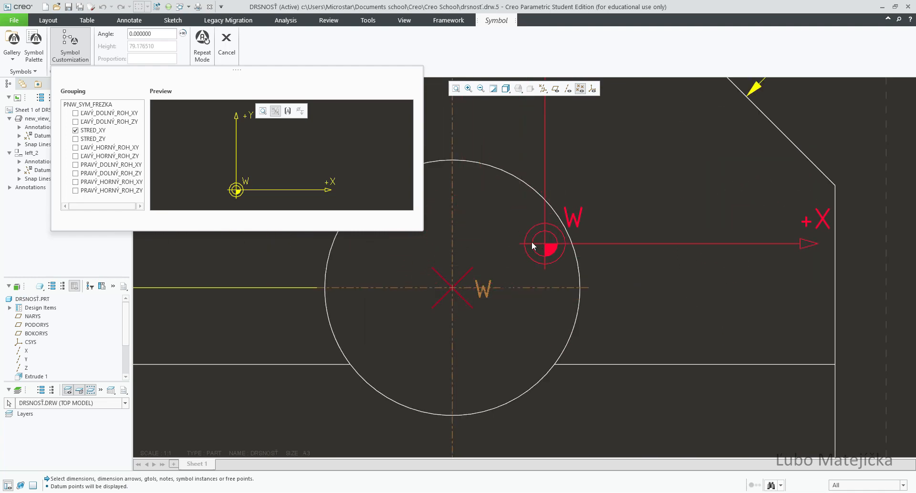
{"action": "right_click", "coordinate": [507, 226]}
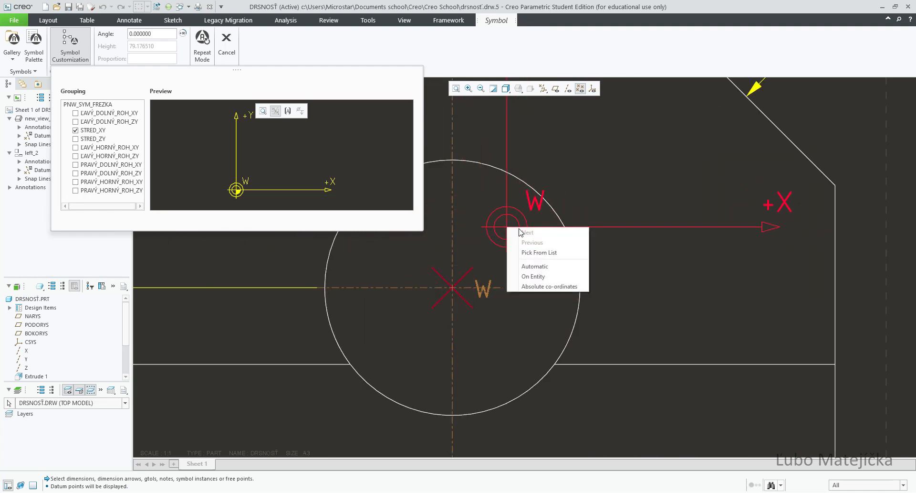
{"action": "left_click", "coordinate": [534, 276]}
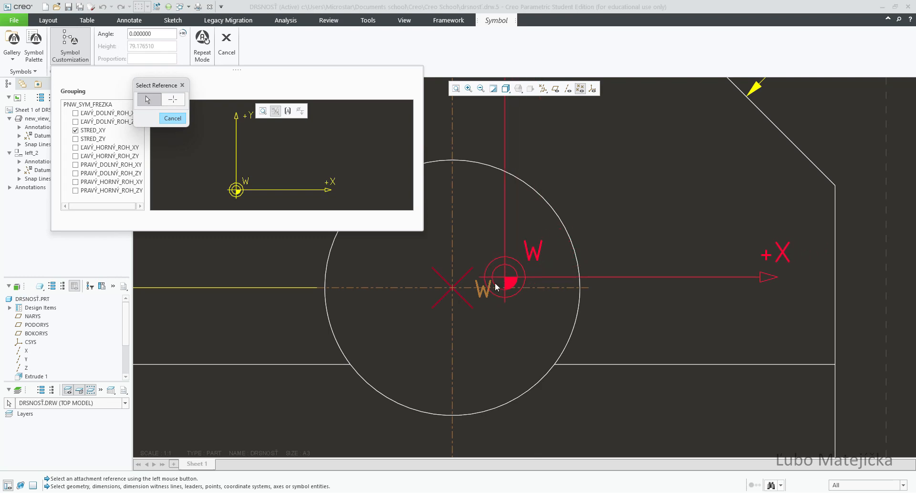
{"action": "left_click", "coordinate": [452, 287]}
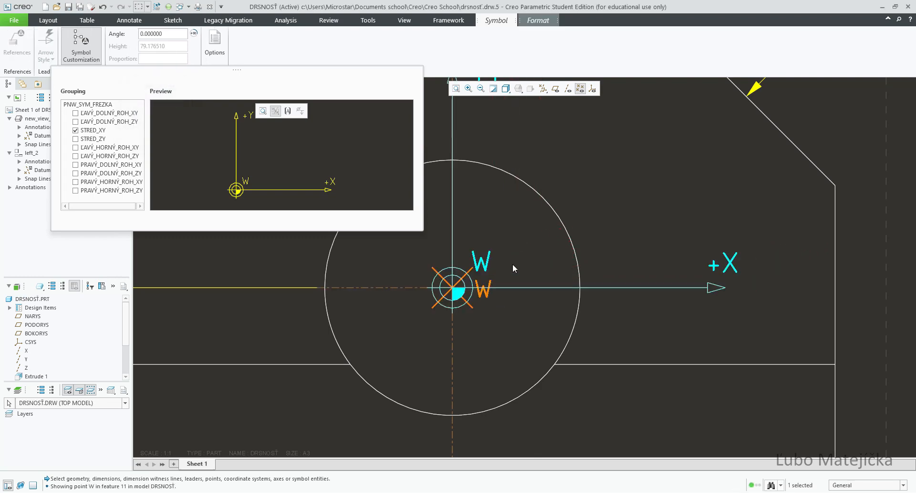
{"action": "middle_click", "coordinate": [616, 172]}
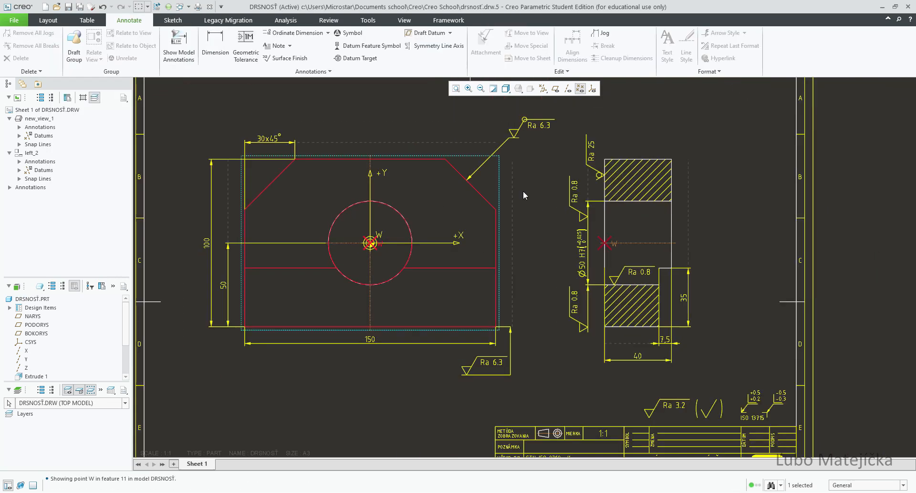
Clear the selection and hide the datum points in the drawing.
{"action": "left_click", "coordinate": [567, 142]}
{"action": "left_click", "coordinate": [580, 89]}
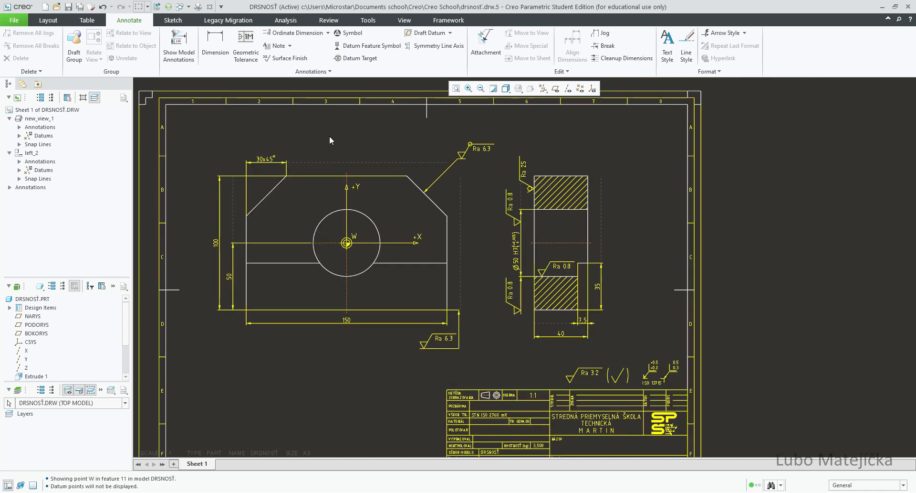
{"action": "scroll", "coordinate": [330, 136], "scroll_direction": "up", "scroll_amount": 2}
{"action": "scroll", "coordinate": [334, 136], "scroll_direction": "down", "scroll_amount": 1}
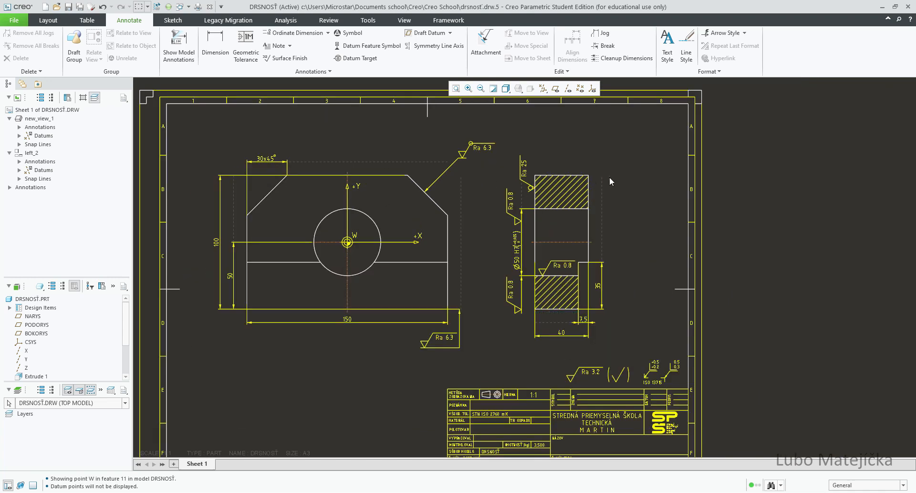